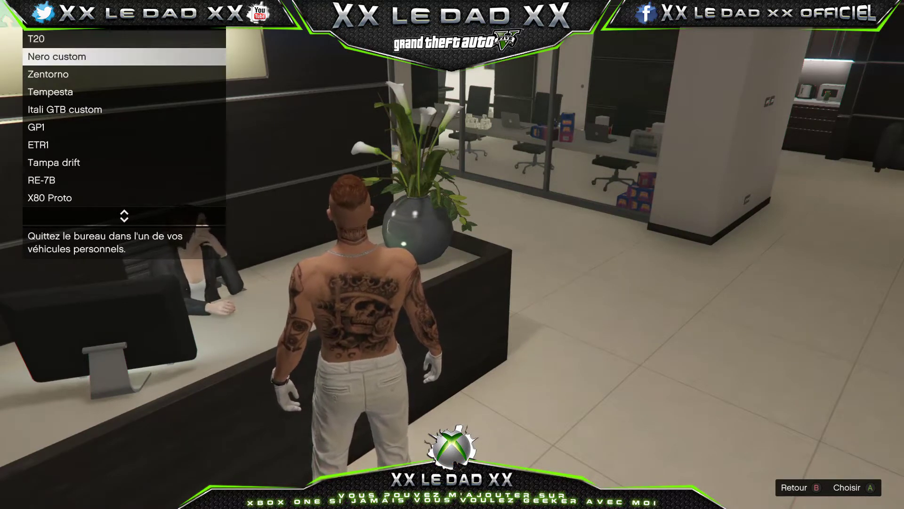
Close the personal vehicle list, leaving the character beside the blue TRUFFADE car with Bien ouèj set
{"action": "key", "text": "Escape"}
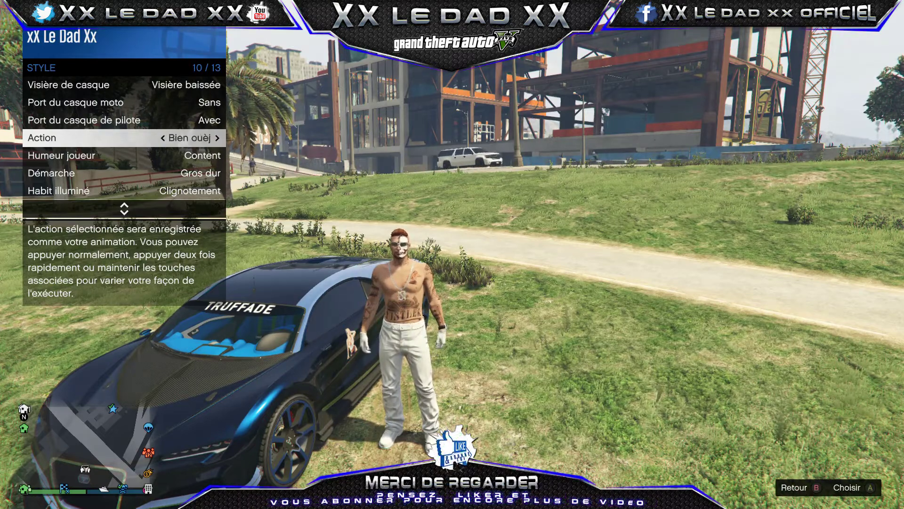
Record and save a clip of the Bien ouèj gesture beside the car, then begin leaving online
{"action": "key", "text": "Escape"}
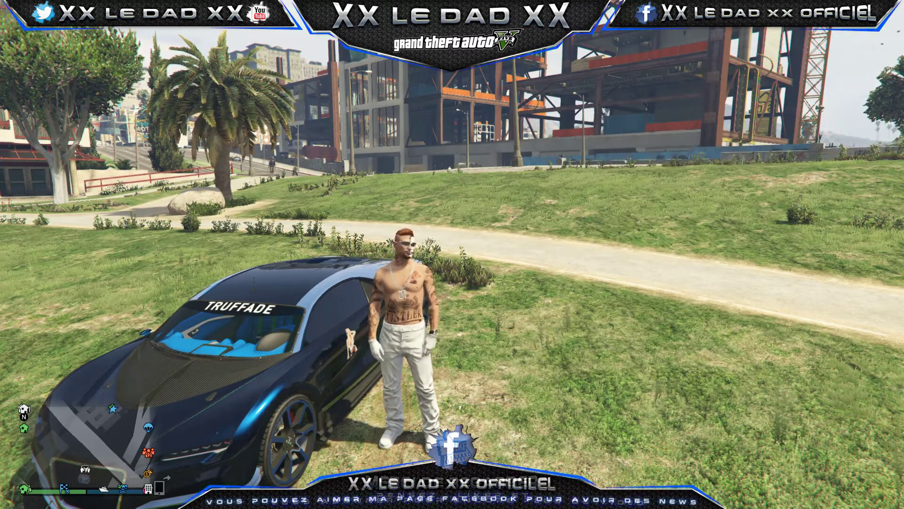
{"action": "key", "text": "alt"}
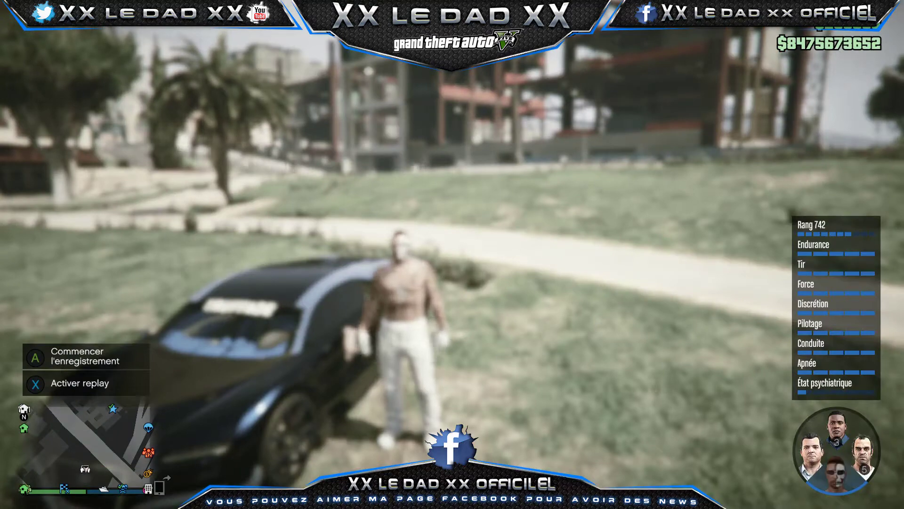
{"action": "key", "text": "F1"}
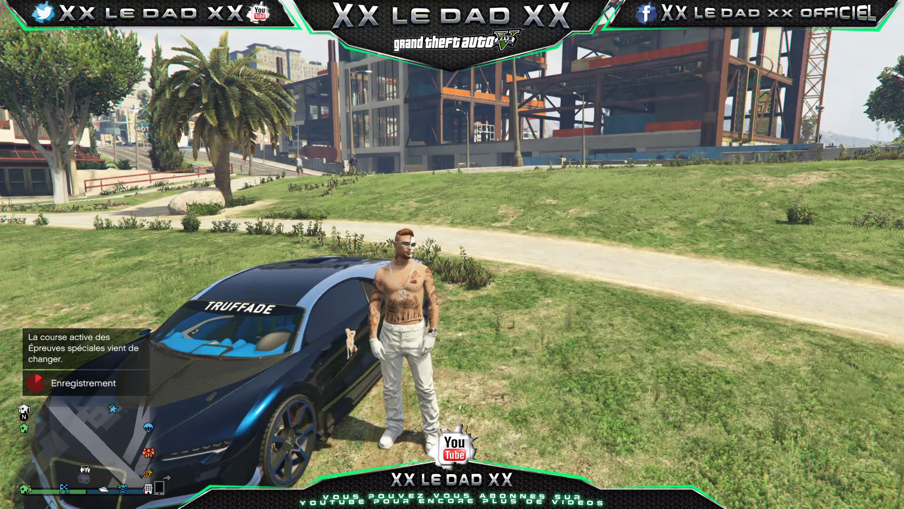
{"action": "key", "text": "Caps_Lock"}
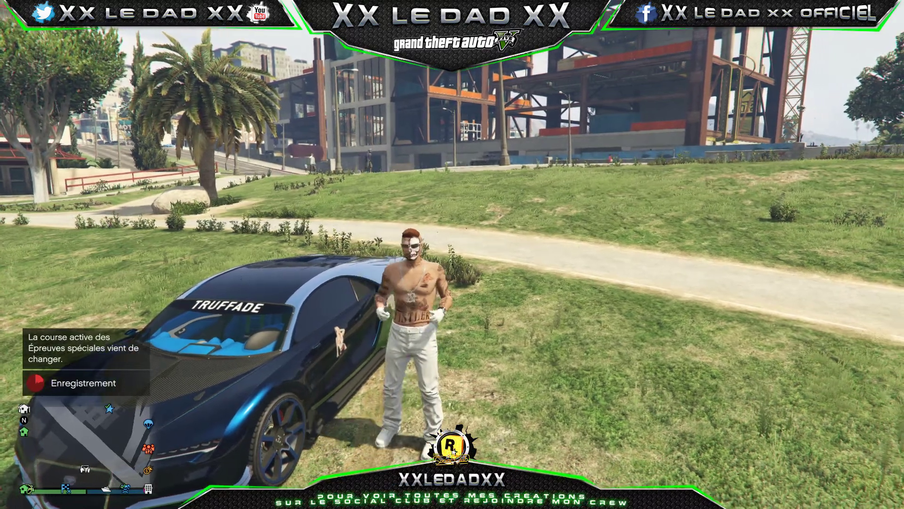
{"action": "key", "text": "Caps_Lock"}
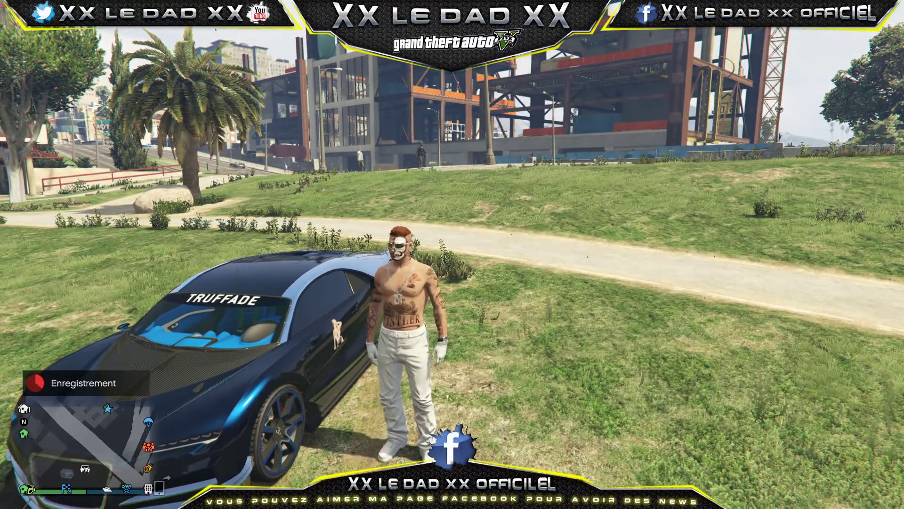
{"action": "key", "text": "alt+F1"}
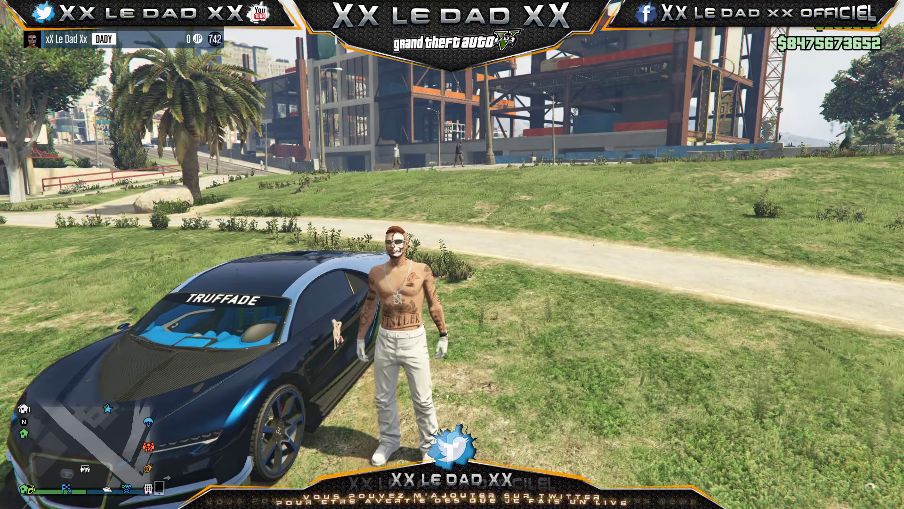
{"action": "key", "text": "alt"}
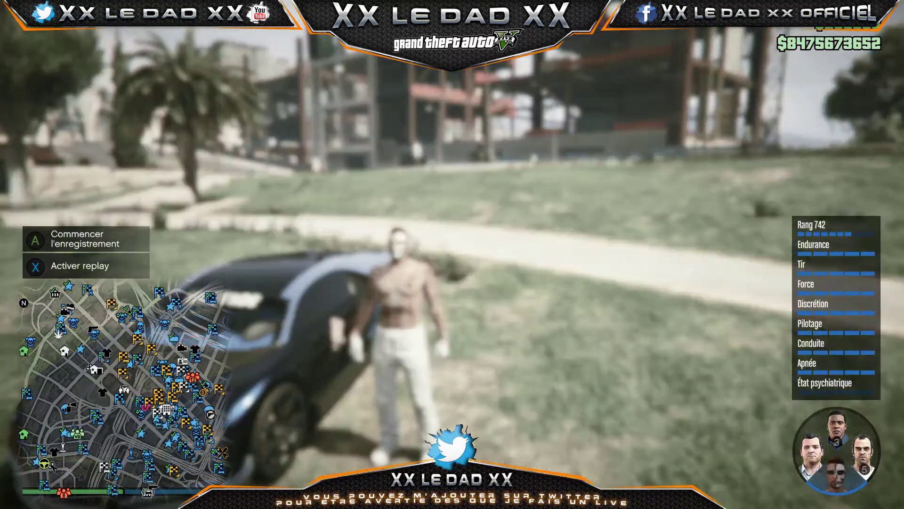
Confirm quitting the online session so story mode loads
{"action": "key", "text": "alt"}
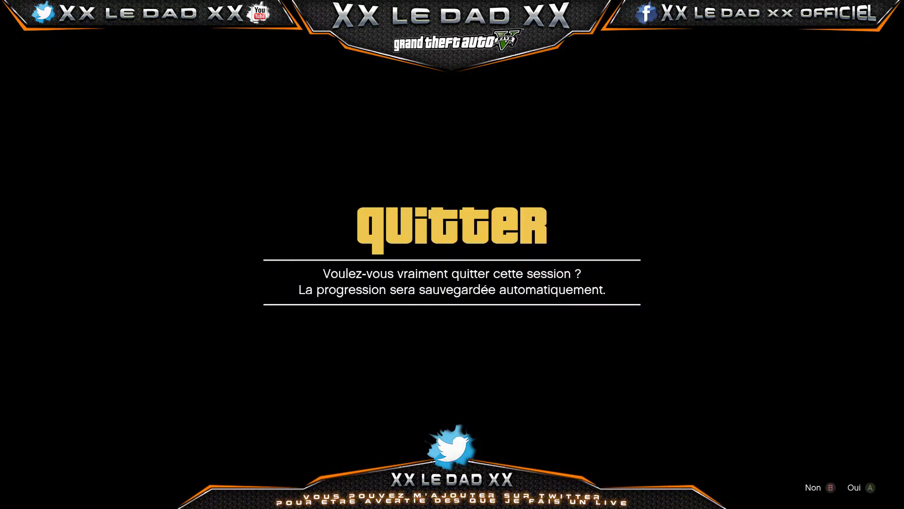
{"action": "key", "text": "Return"}
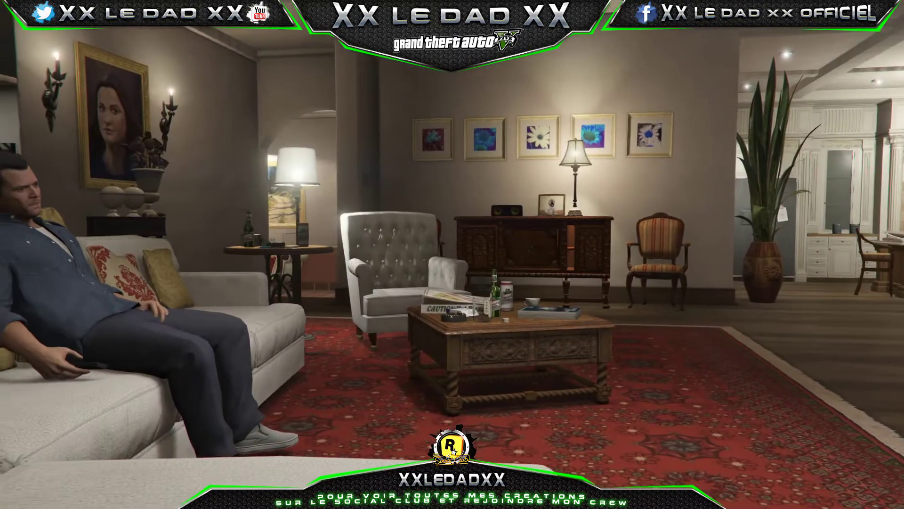
Go from the pause menu to ÉDITEUR ROCKSTAR and enter the Rockstar Editor
{"action": "key", "text": "q"}
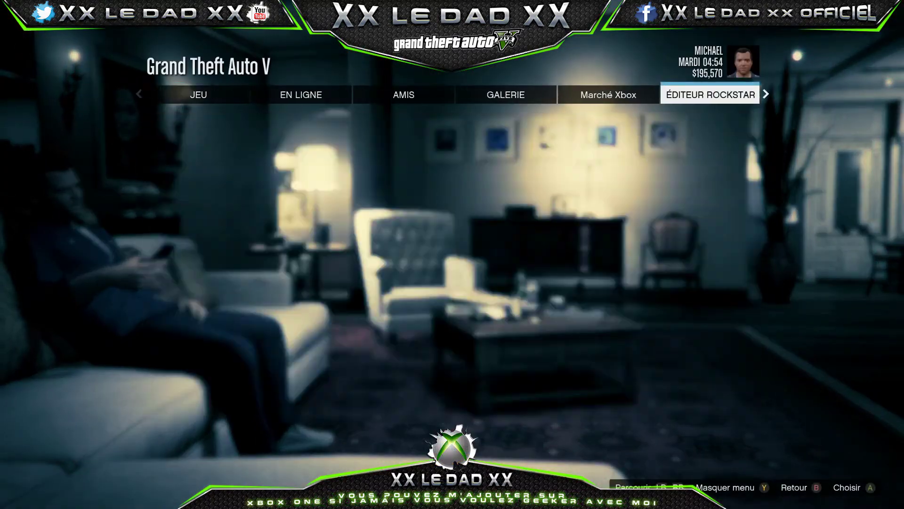
{"action": "key", "text": "e"}
{"action": "key", "text": "e"}
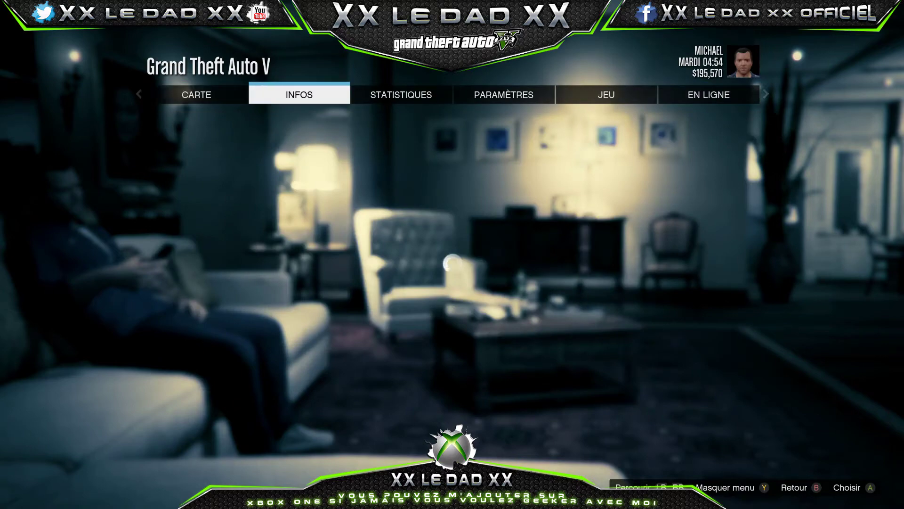
{"action": "key", "text": "e"}
{"action": "key", "text": "e"}
{"action": "key", "text": "e"}
{"action": "key", "text": "e"}
{"action": "key", "text": "e"}
{"action": "key", "text": "e"}
{"action": "key", "text": "e"}
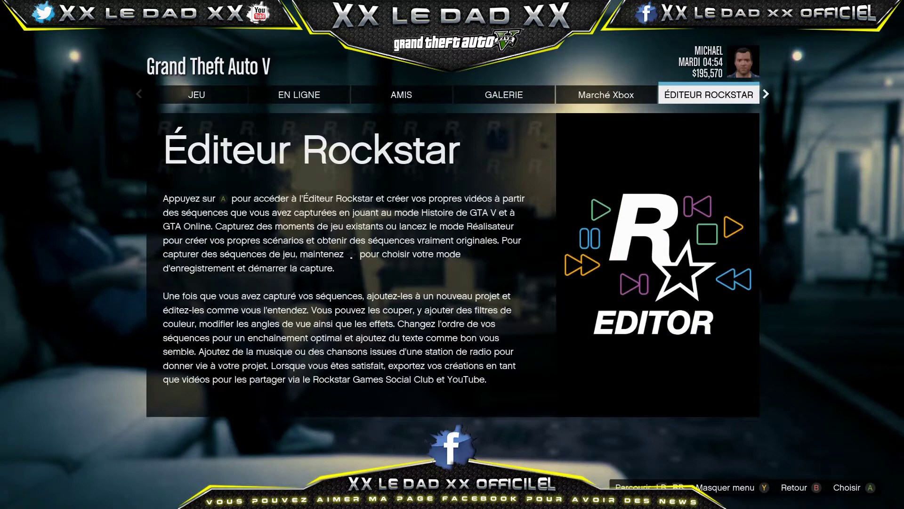
{"action": "key", "text": "Return"}
{"action": "key", "text": "Return"}
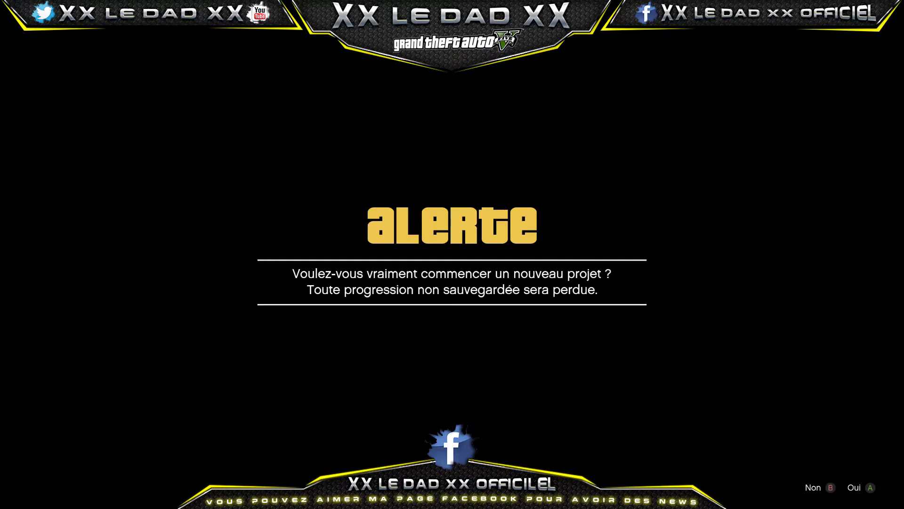
Create new project Projet 48 and select the 1-Mai-2017-Séquence-0001 clip
{"action": "key", "text": "Escape"}
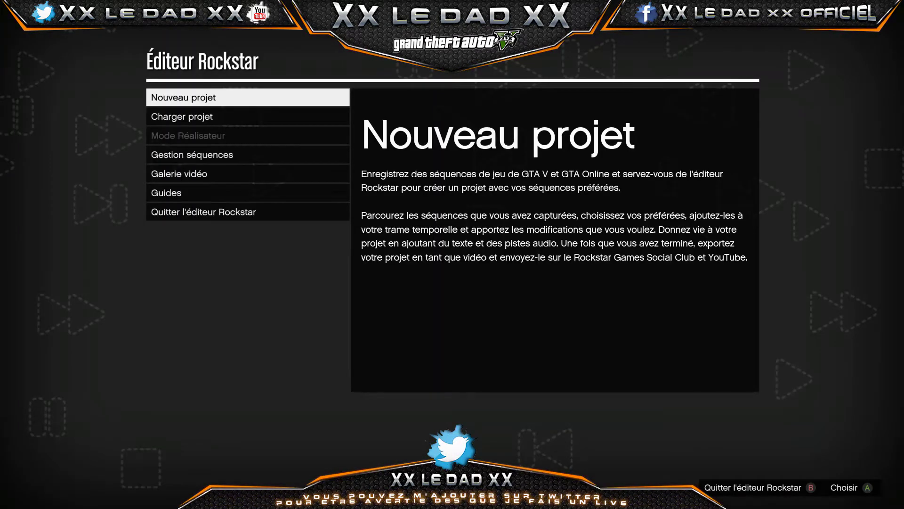
{"action": "key", "text": "Return"}
{"action": "key", "text": "Return"}
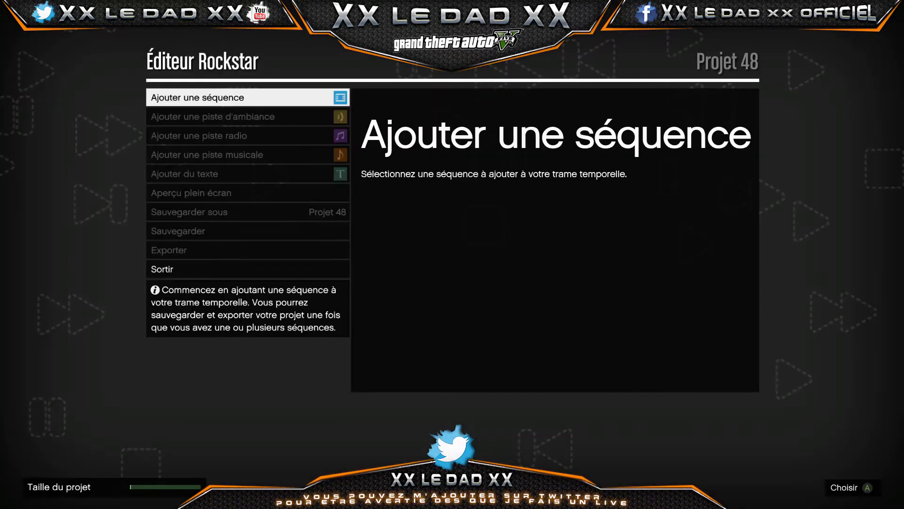
{"action": "key", "text": "Return"}
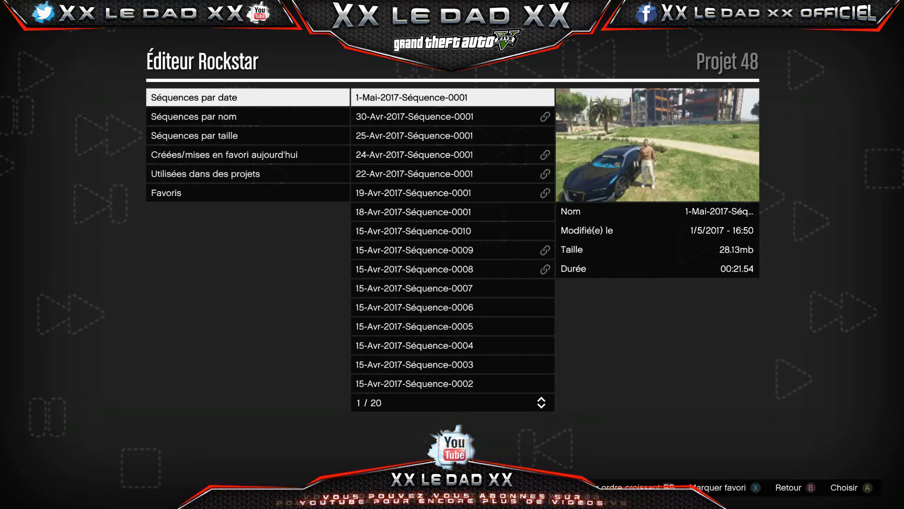
{"action": "key", "text": "Down"}
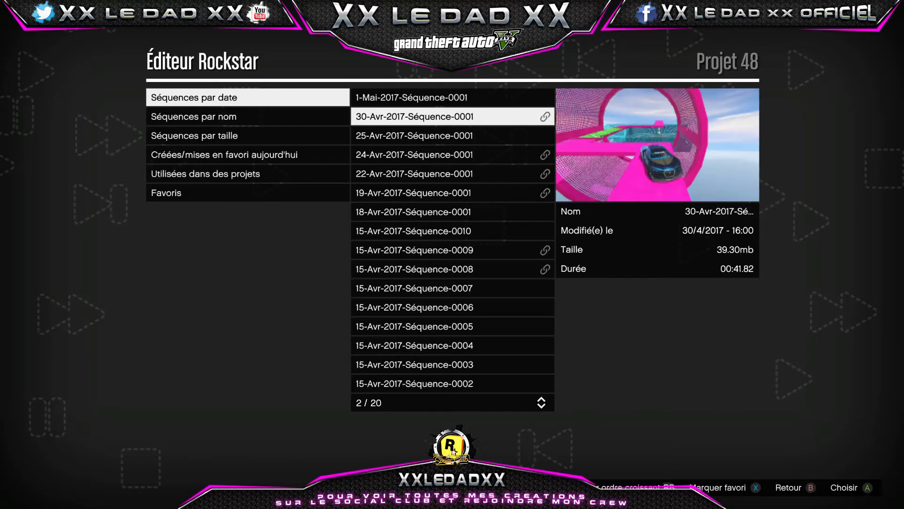
{"action": "key", "text": "Up"}
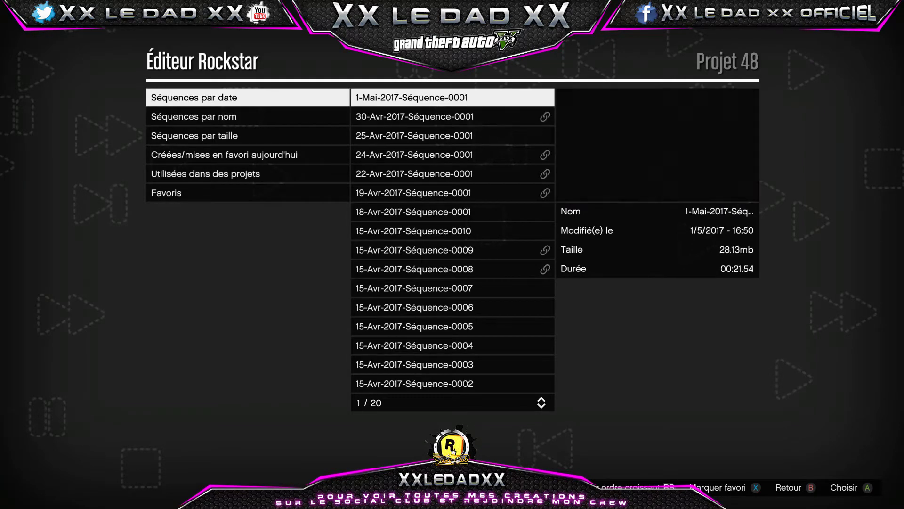
Add the 1-Mai-2017-Séquence-0001 clip to the timeline and open it with Modifier
{"action": "key", "text": "Return"}
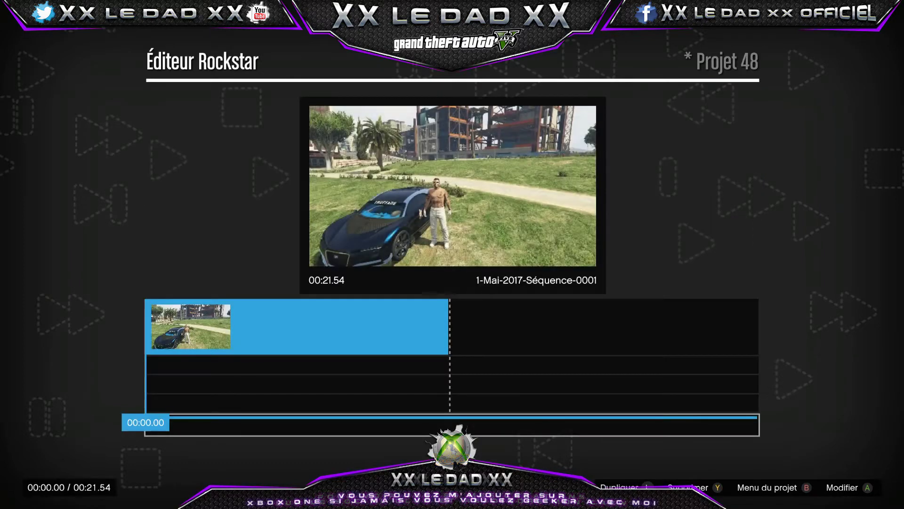
{"action": "key", "text": "Return"}
{"action": "key", "text": "Return"}
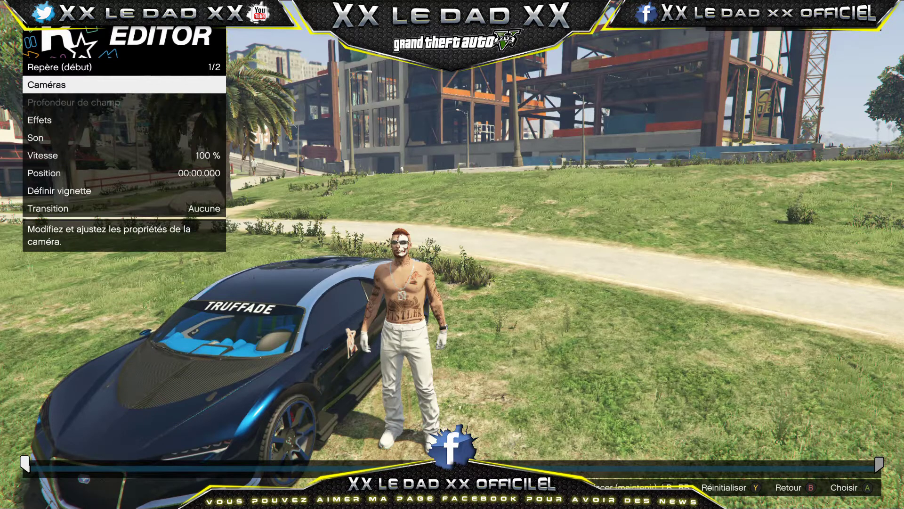
Play the clip, stop on the kneeling pose, and add marker 2/3 at 00:16.168
{"action": "key", "text": "space"}
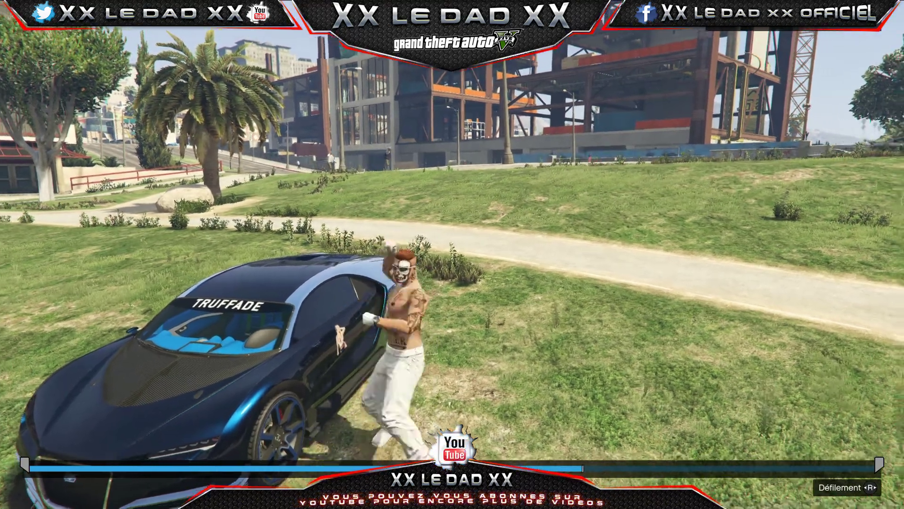
{"action": "key", "text": "space"}
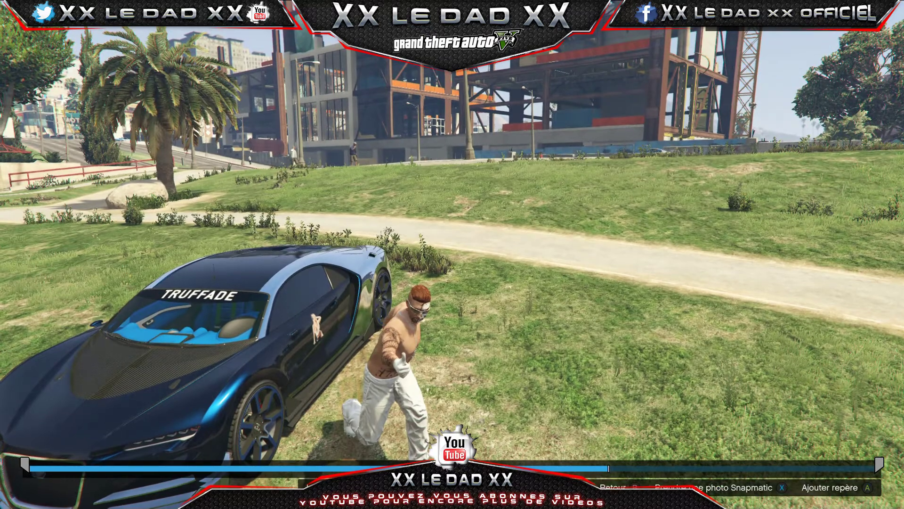
{"action": "key", "text": "Left"}
{"action": "key", "text": "Right"}
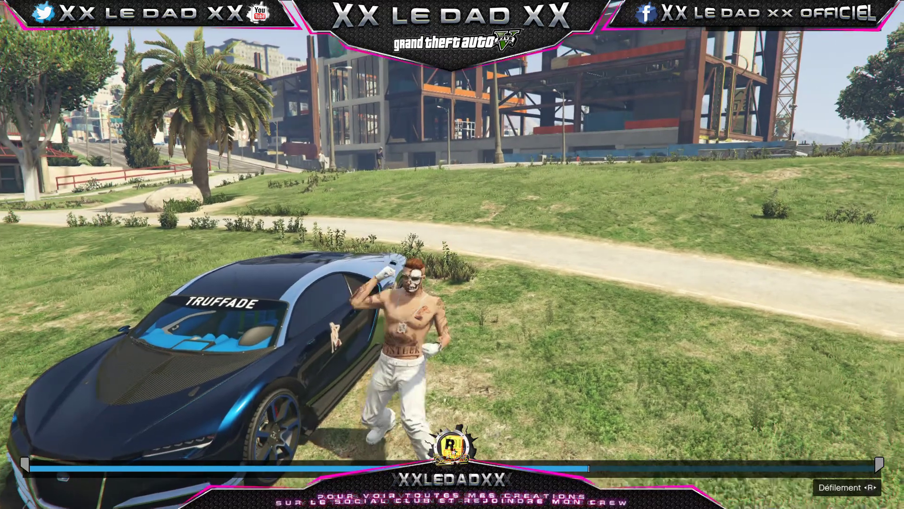
{"action": "key", "text": "Right"}
{"action": "key", "text": "Right"}
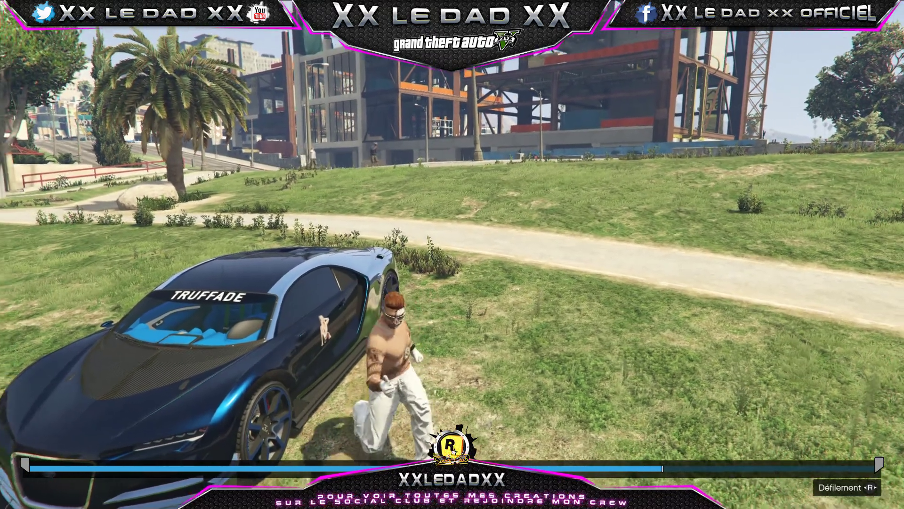
{"action": "key", "text": "Right"}
{"action": "key", "text": "Left"}
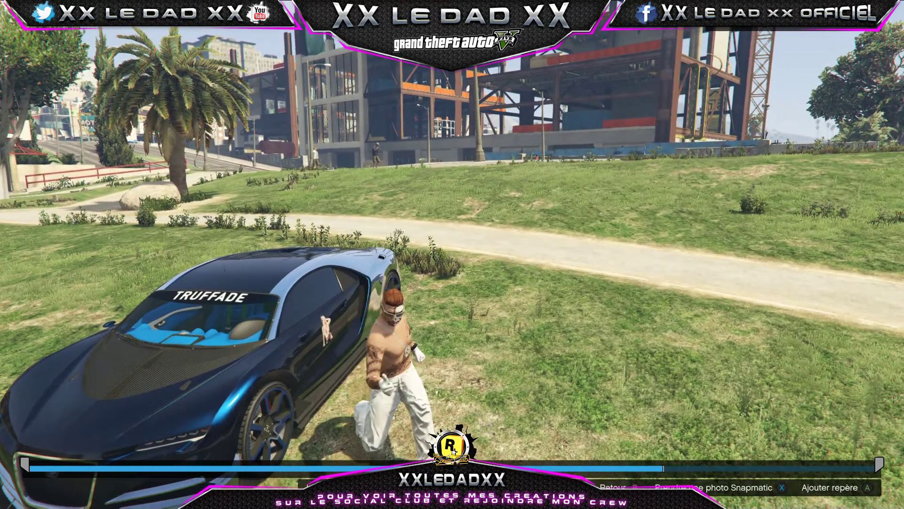
{"action": "key", "text": "Return"}
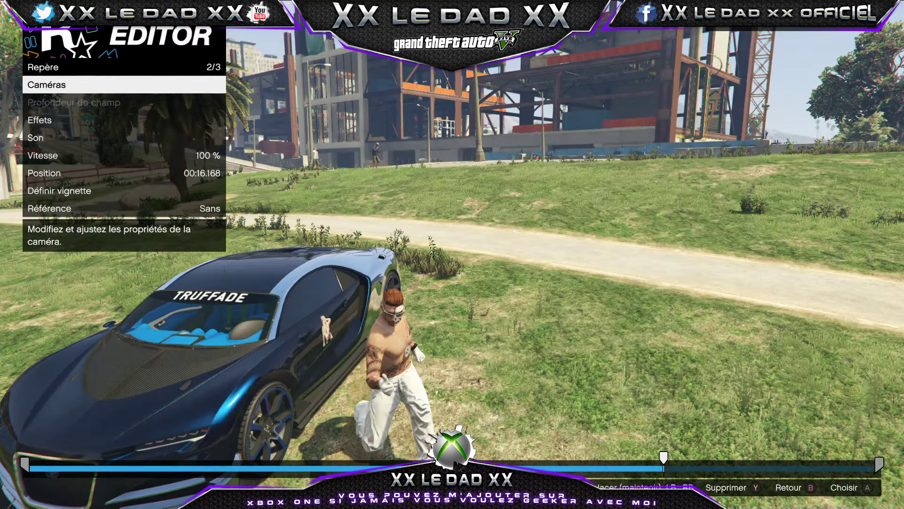
Set the marker's camera to Caméra libre and enter Modifier caméra
{"action": "key", "text": "Return"}
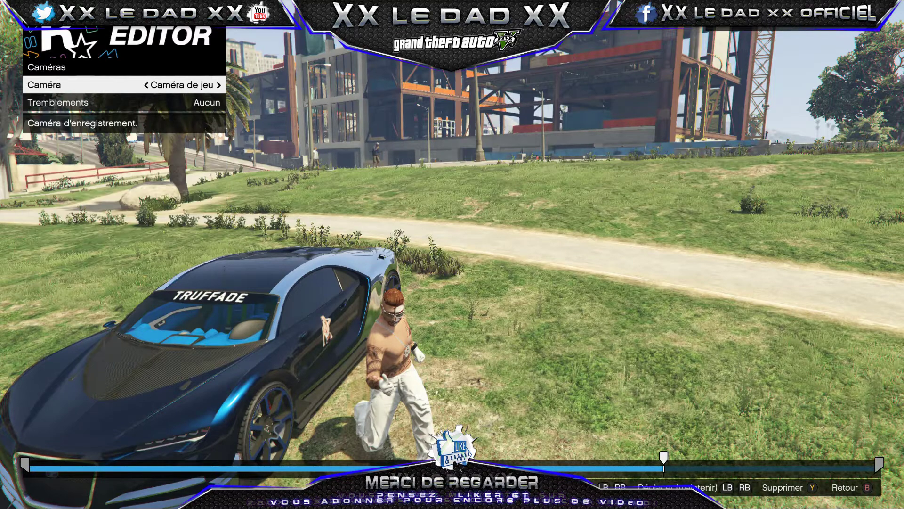
{"action": "key", "text": "Right"}
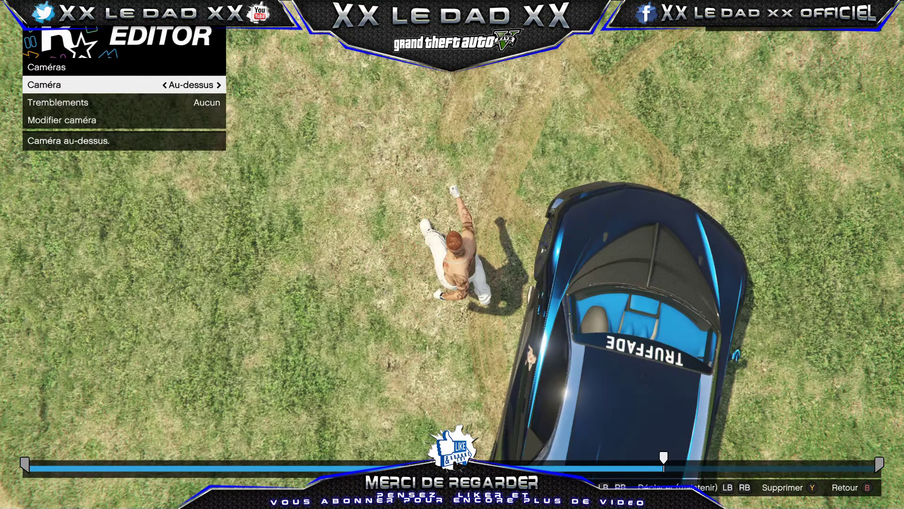
{"action": "key", "text": "Right"}
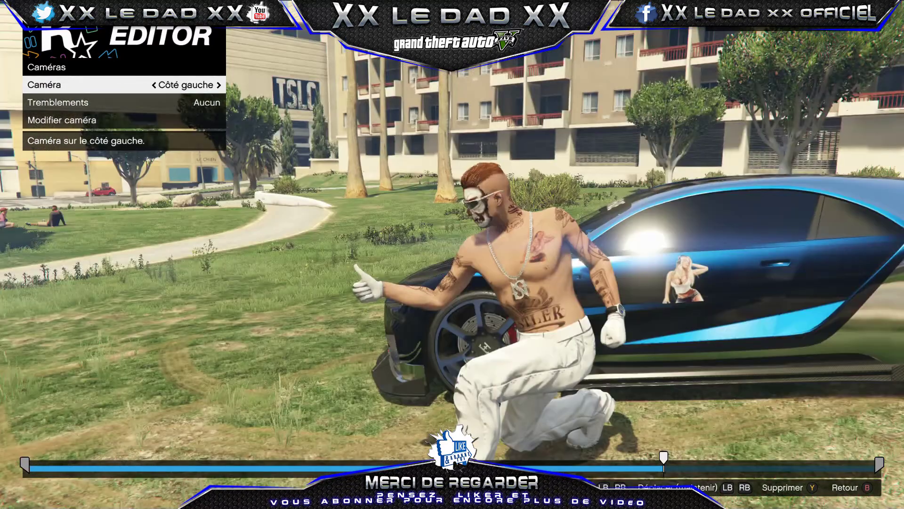
{"action": "key", "text": "Right"}
{"action": "key", "text": "Right"}
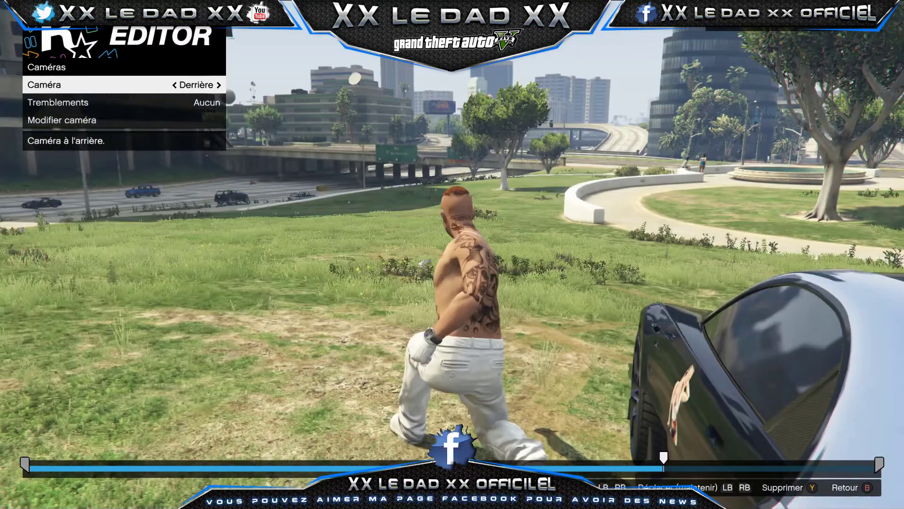
{"action": "key", "text": "Right"}
{"action": "key", "text": "Right"}
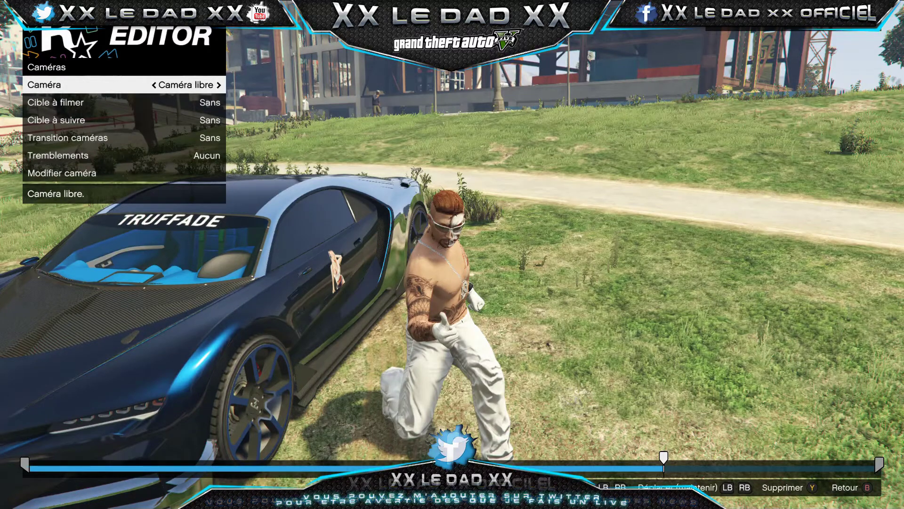
{"action": "key", "text": "Up"}
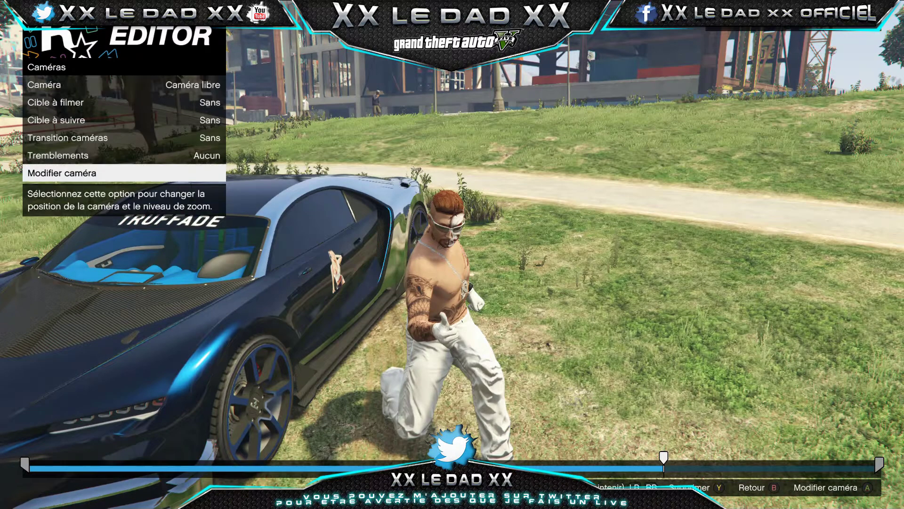
{"action": "key", "text": "Return"}
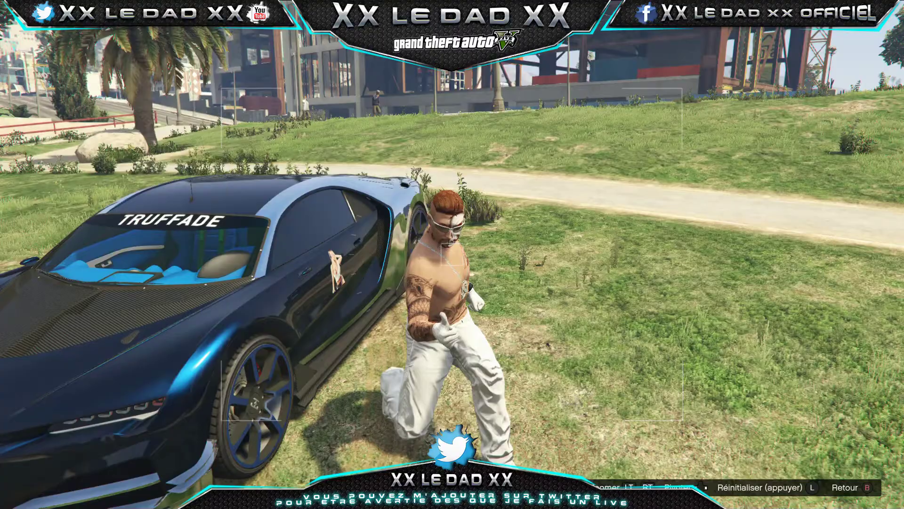
Lower the free camera into the grass, facing the car and character
{"action": "key", "text": "s"}
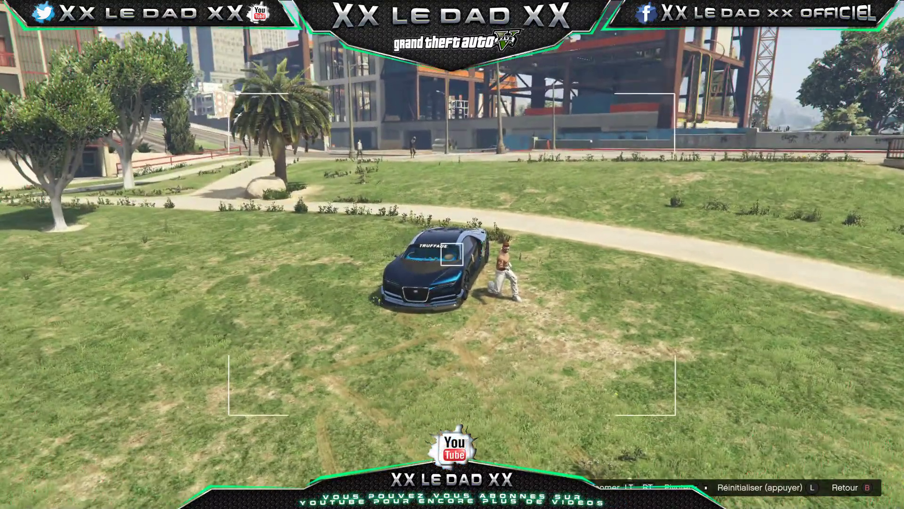
{"action": "key", "text": "w"}
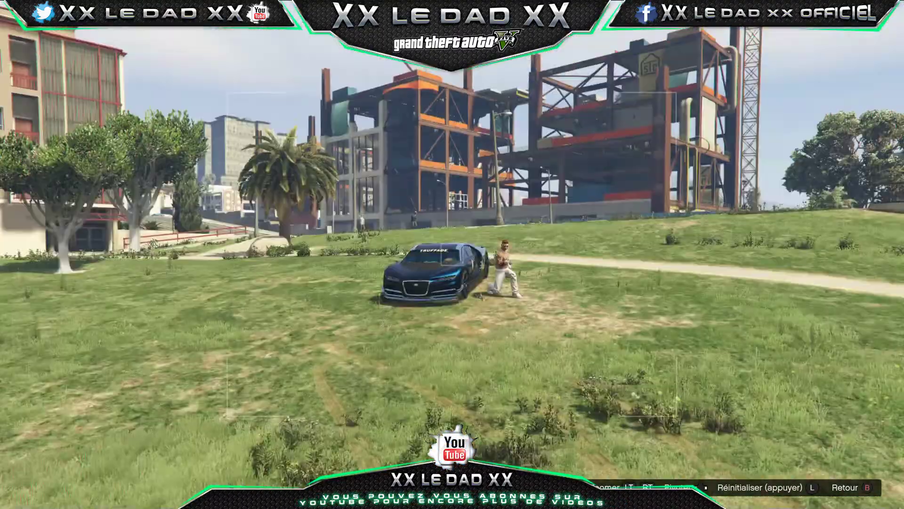
{"action": "key", "text": "w"}
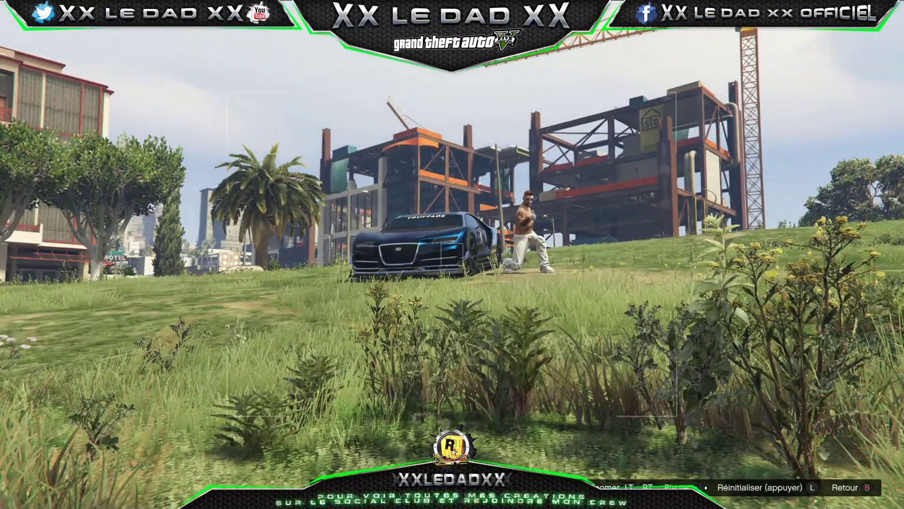
{"action": "key", "text": "s"}
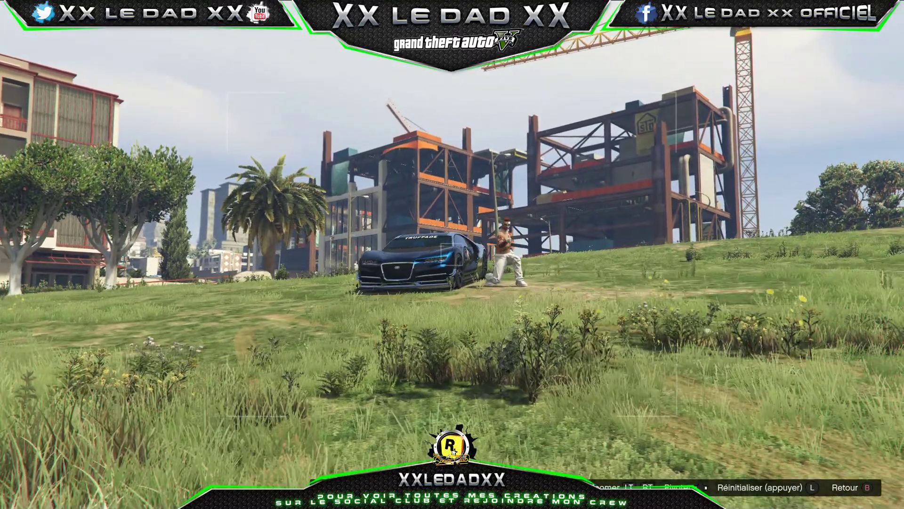
{"action": "key", "text": "a"}
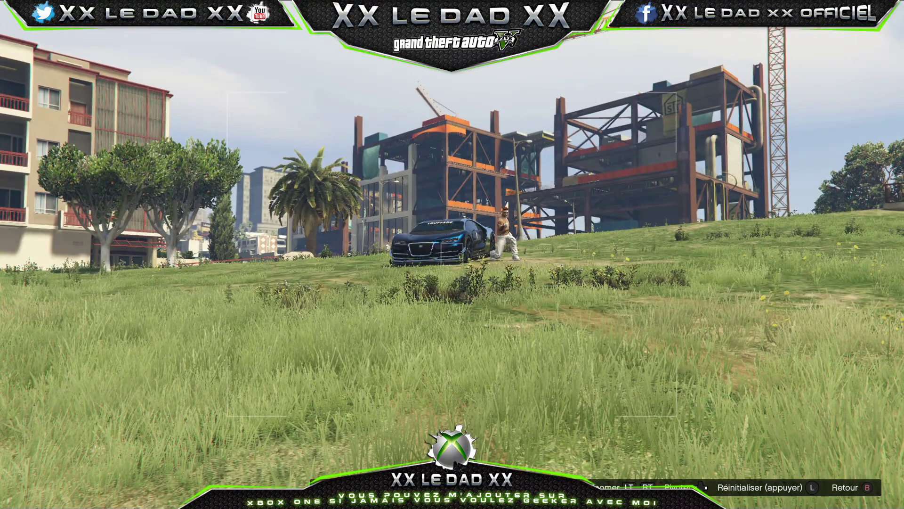
Move the free camera in until the car and kneeling character fill the frame
{"action": "key", "text": "w"}
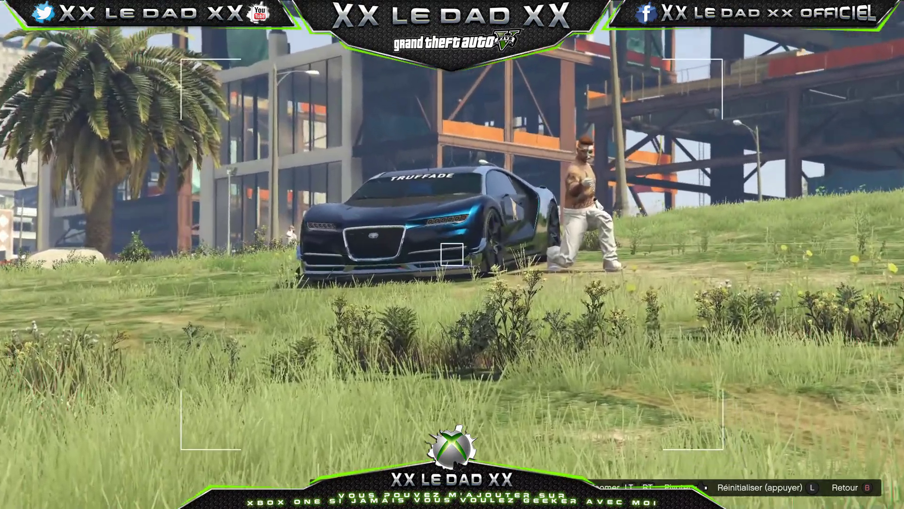
{"action": "key", "text": "w"}
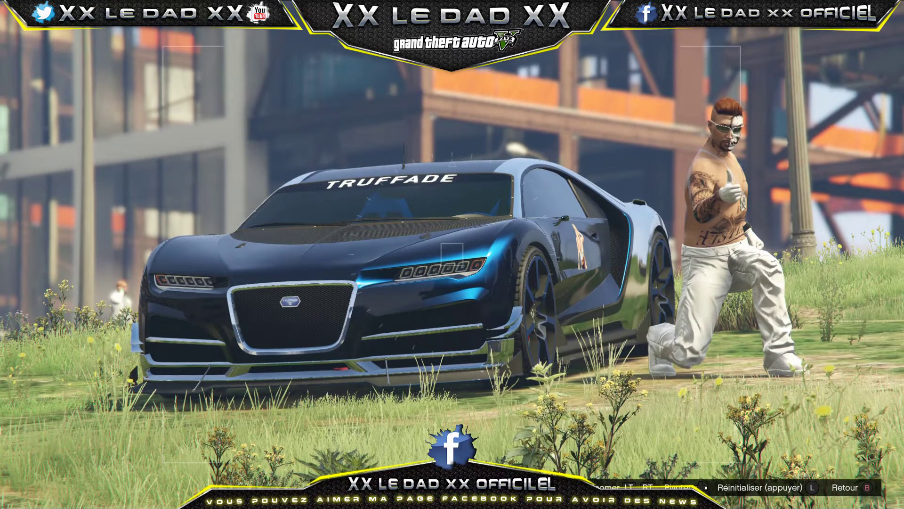
{"action": "key", "text": "s"}
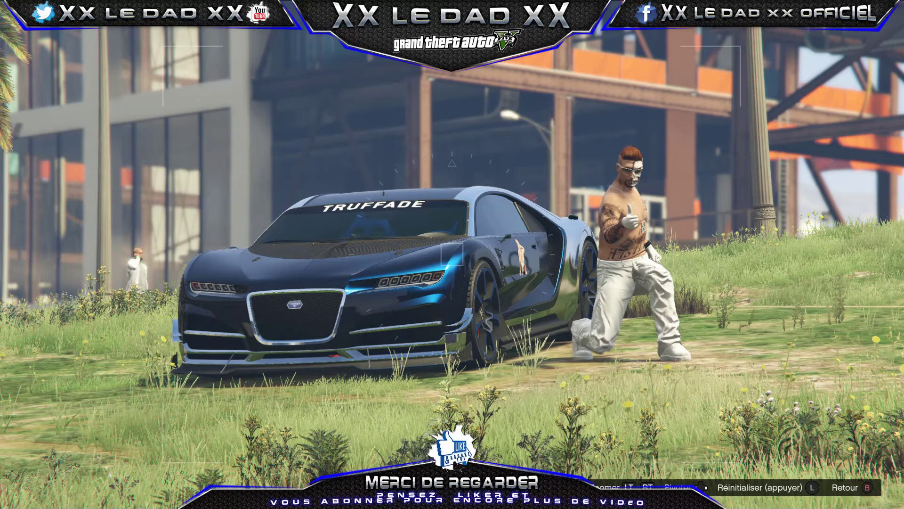
{"action": "key", "text": "Escape"}
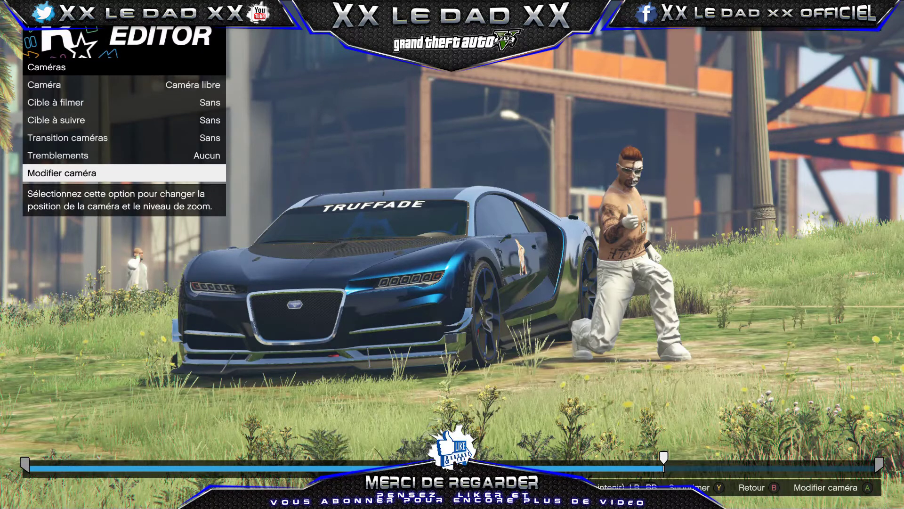
Back out of the Caméras submenu to the Repère 2/3 marker menu
{"action": "key", "text": "Escape"}
{"action": "key", "text": "Escape"}
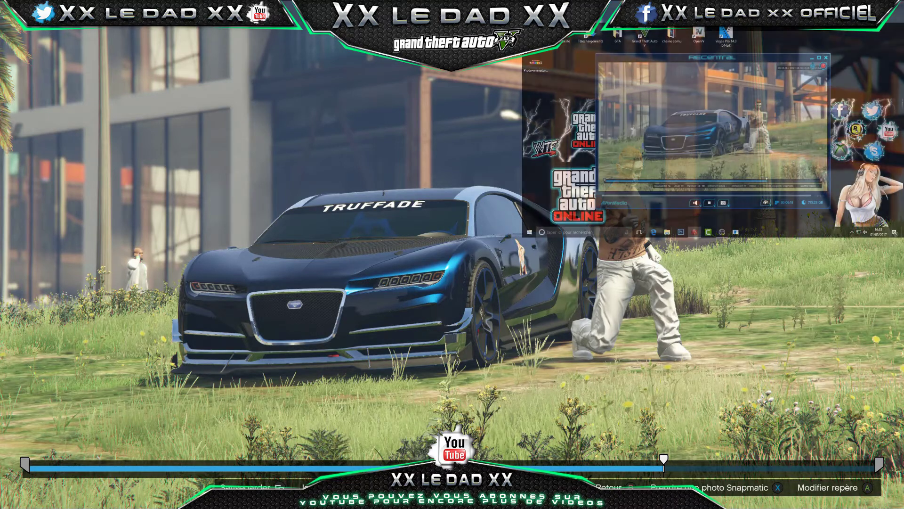
{"action": "key", "text": "Return"}
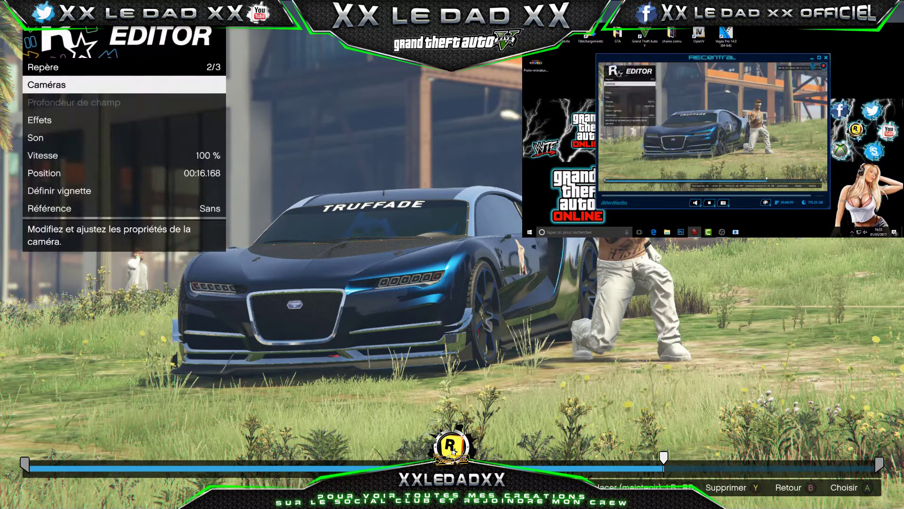
{"action": "key", "text": "Return"}
{"action": "key", "text": "Up"}
{"action": "key", "text": "Return"}
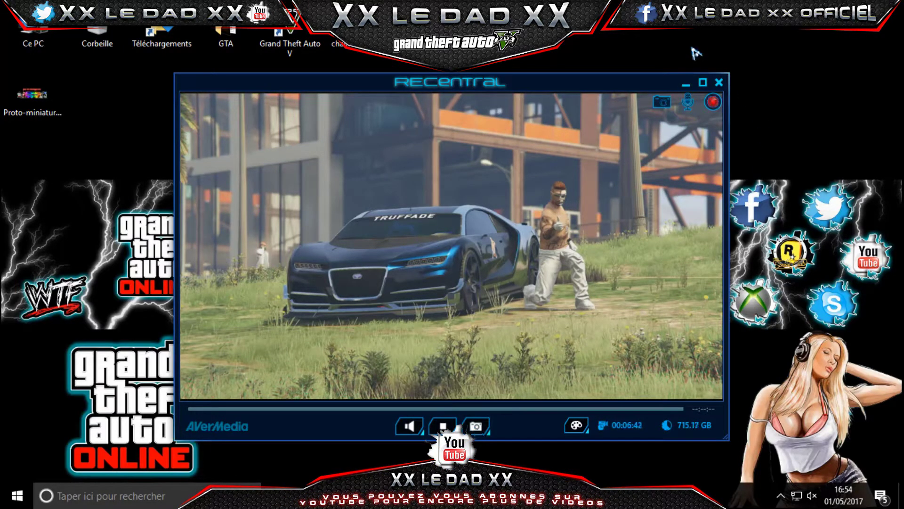
{"action": "double_click", "coordinate": [226, 36]}
{"action": "double_click", "coordinate": [727, 106]}
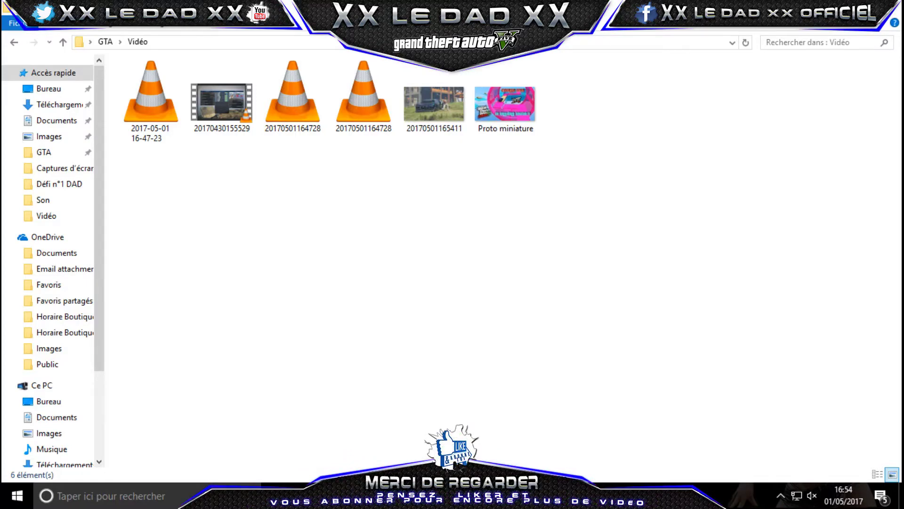
{"action": "double_click", "coordinate": [436, 106]}
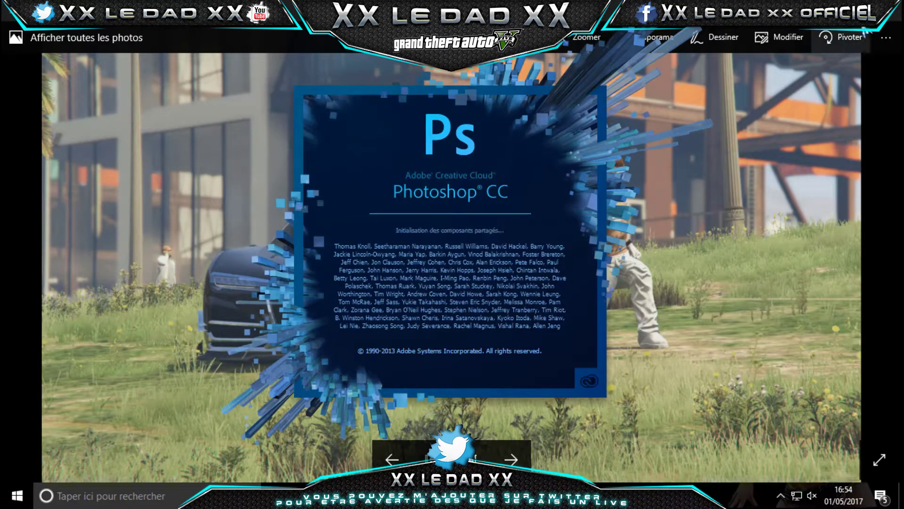
{"action": "left_click", "coordinate": [892, 8]}
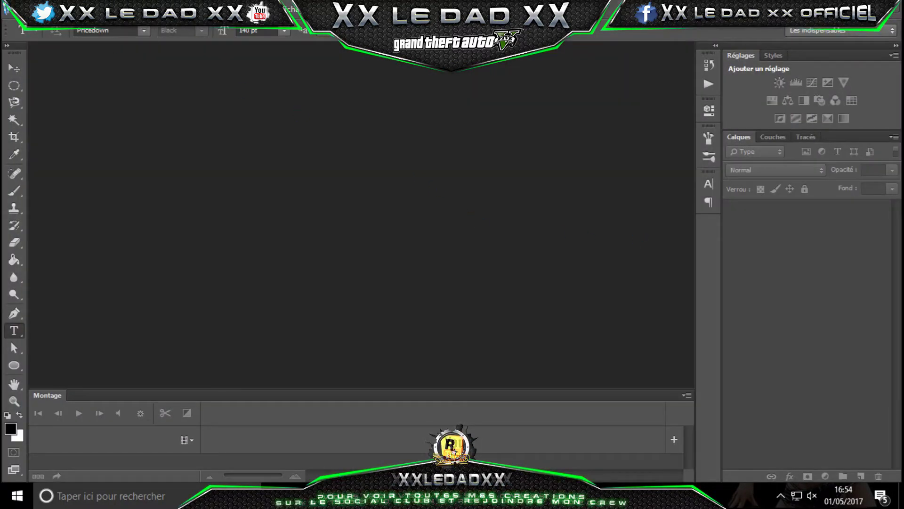
Reopen Proto miniature.psd from the recent files list
{"action": "left_click", "coordinate": [37, 9]}
{"action": "mouse_move", "coordinate": [85, 100]}
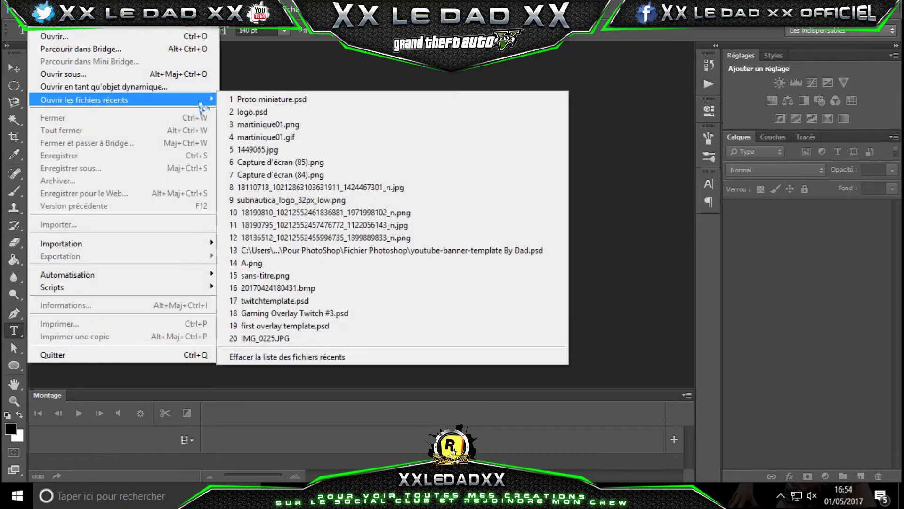
{"action": "left_click", "coordinate": [292, 100]}
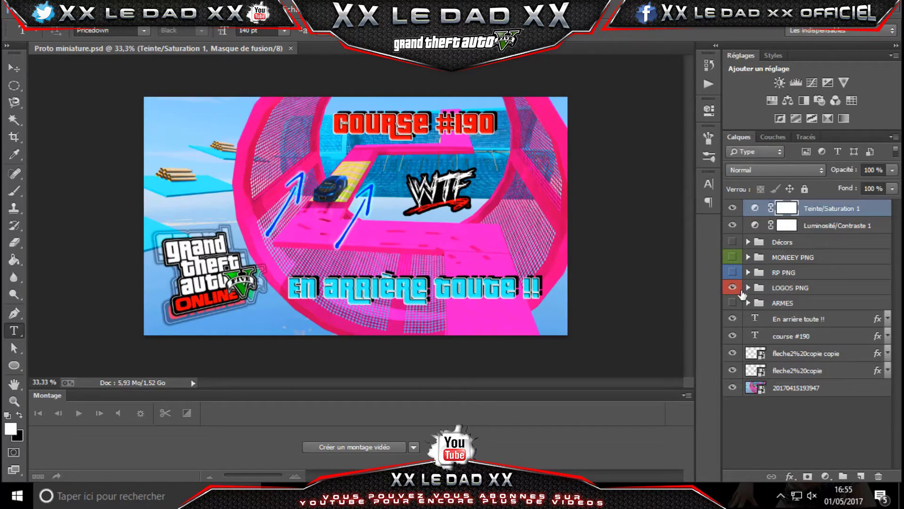
Expand LOGOS PNG and preview the GTA V ONLINE, GTA V, GTA V 1 and GTA ONLINE 2 logos
{"action": "left_click", "coordinate": [749, 288]}
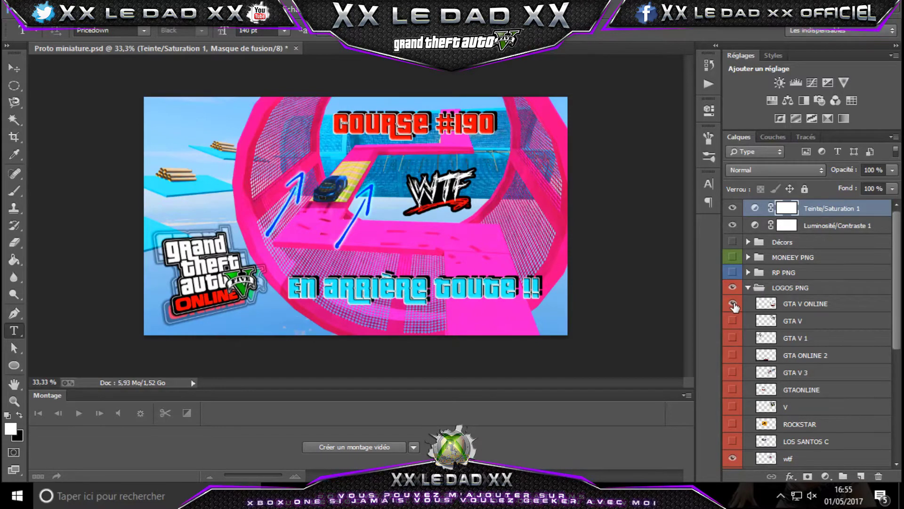
{"action": "left_click", "coordinate": [731, 304]}
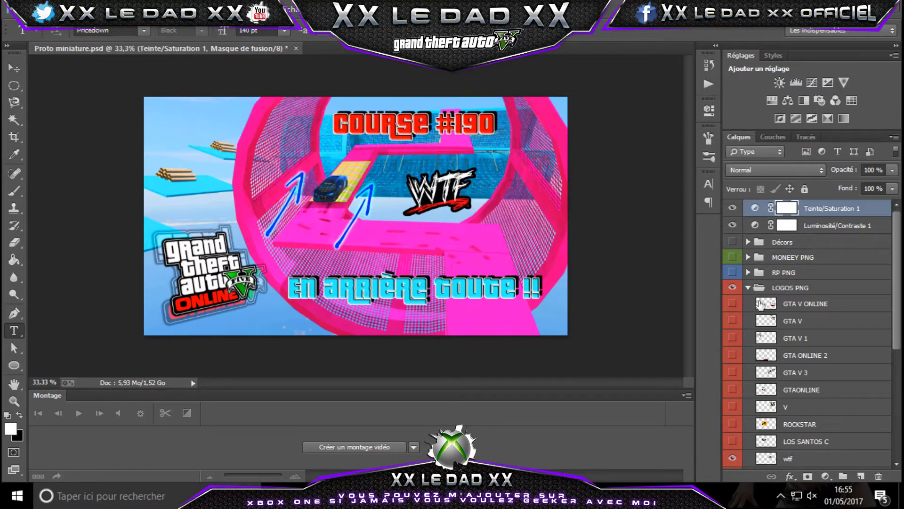
{"action": "left_click", "coordinate": [730, 304]}
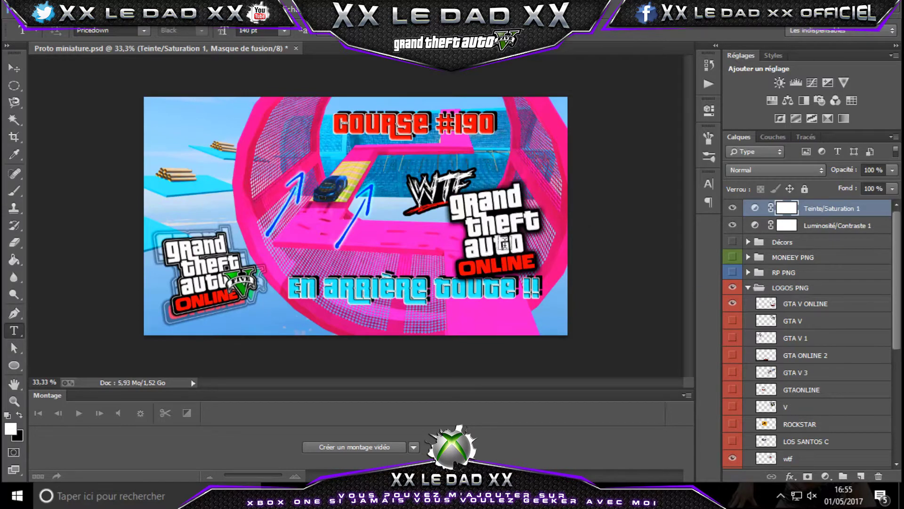
{"action": "left_click", "coordinate": [731, 303]}
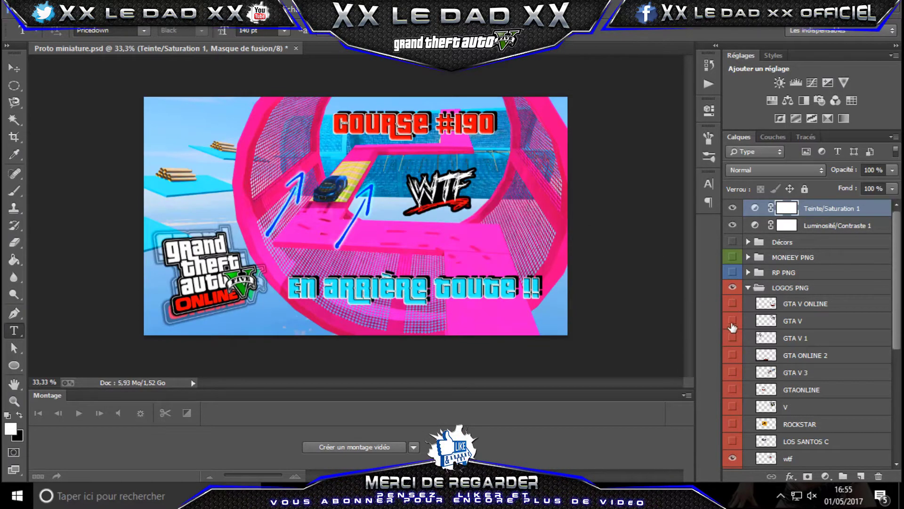
{"action": "left_click", "coordinate": [733, 321]}
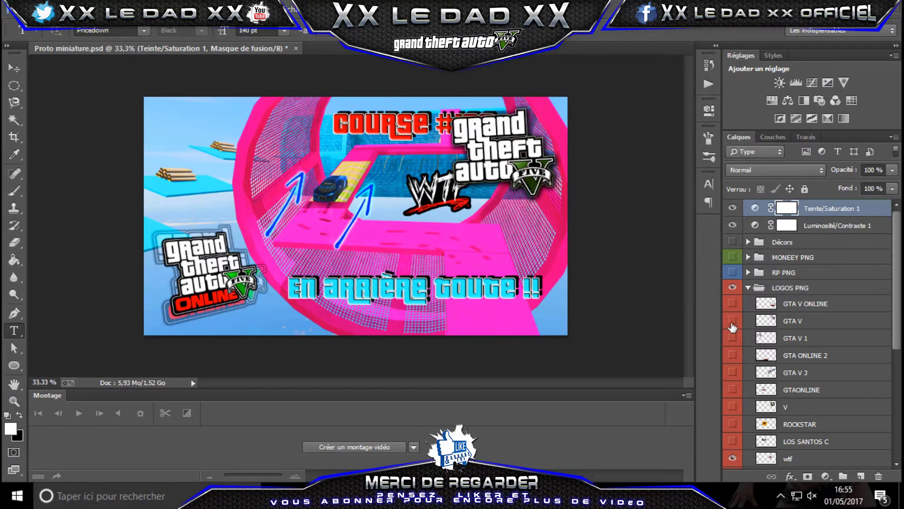
{"action": "left_click", "coordinate": [732, 322]}
{"action": "left_click", "coordinate": [733, 338]}
{"action": "left_click", "coordinate": [733, 338]}
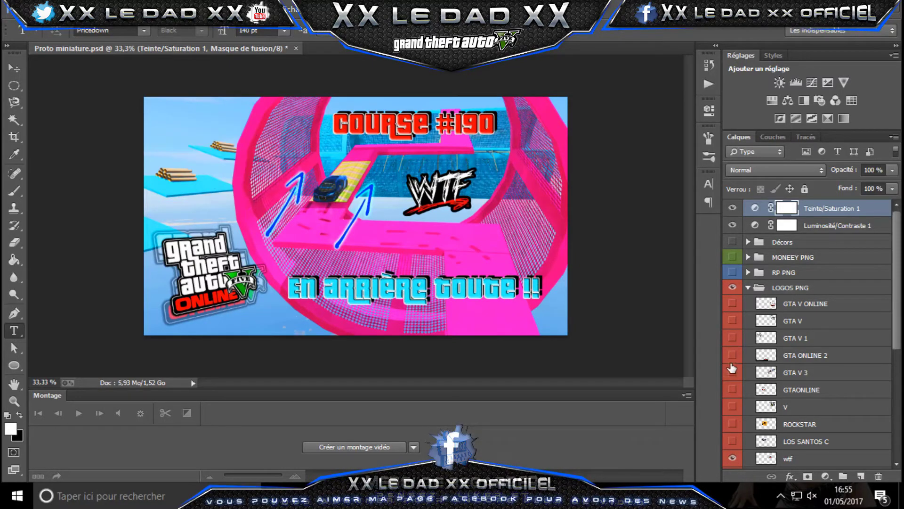
{"action": "left_click", "coordinate": [733, 356]}
{"action": "left_click", "coordinate": [732, 356]}
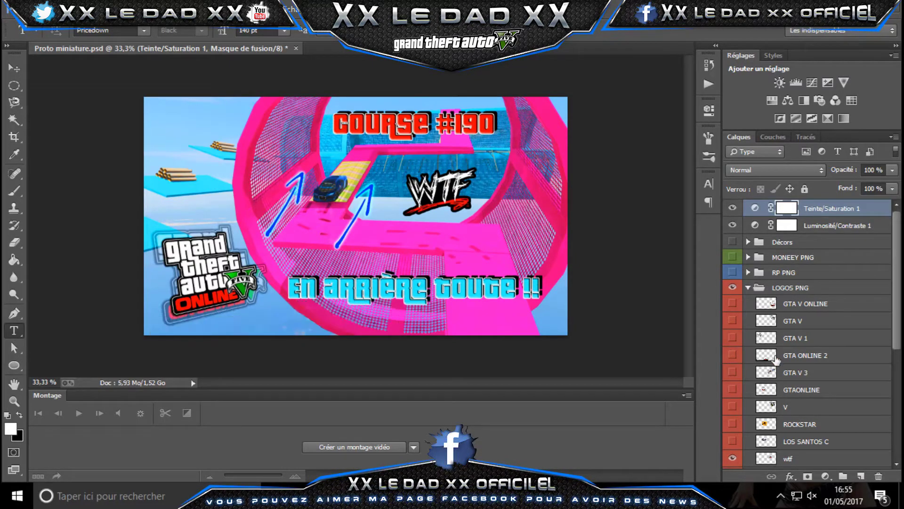
Preview the Gta 5 online.Png and GTAONLINE-300x294 logos, then collapse LOGOS PNG
{"action": "scroll", "coordinate": [733, 356], "scroll_direction": "down", "scroll_amount": 2}
{"action": "scroll", "coordinate": [734, 357], "scroll_direction": "down", "scroll_amount": 1}
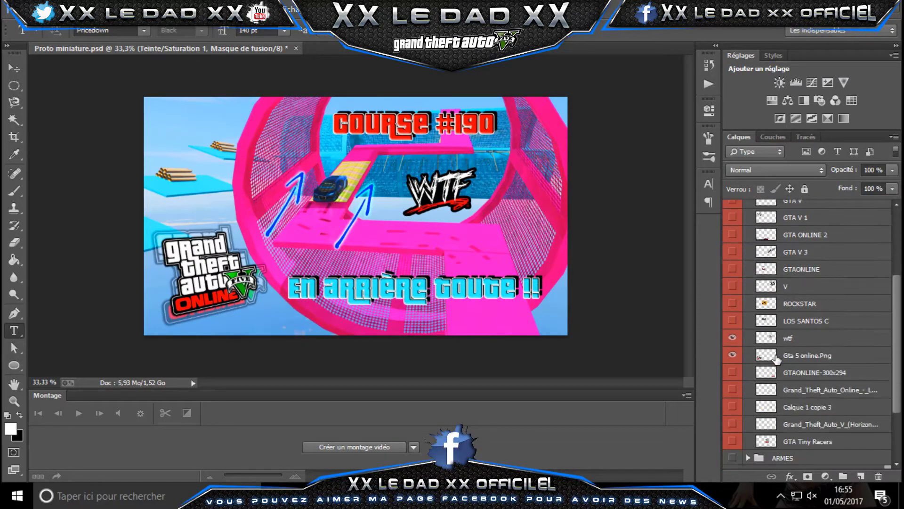
{"action": "left_click", "coordinate": [732, 356]}
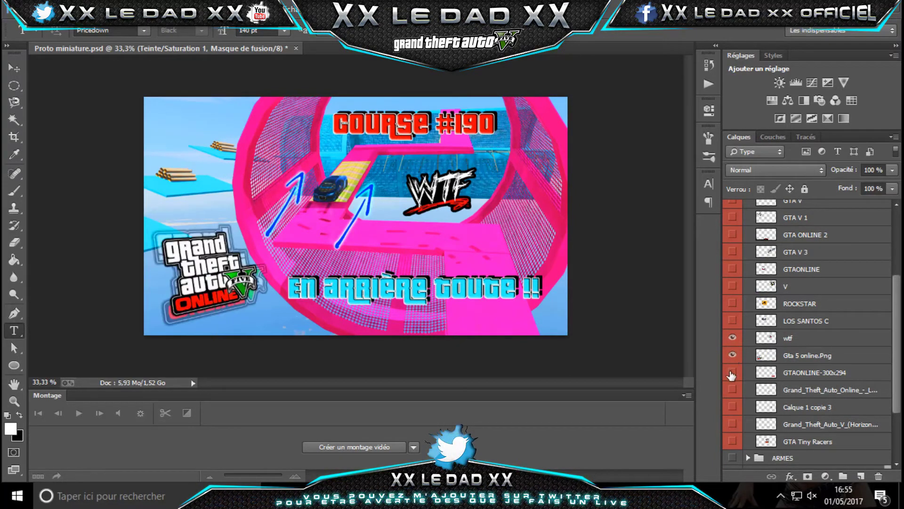
{"action": "left_click", "coordinate": [733, 372]}
{"action": "left_click", "coordinate": [732, 373]}
{"action": "scroll", "coordinate": [749, 312], "scroll_direction": "up", "scroll_amount": 3}
{"action": "scroll", "coordinate": [748, 282], "scroll_direction": "up", "scroll_amount": 3}
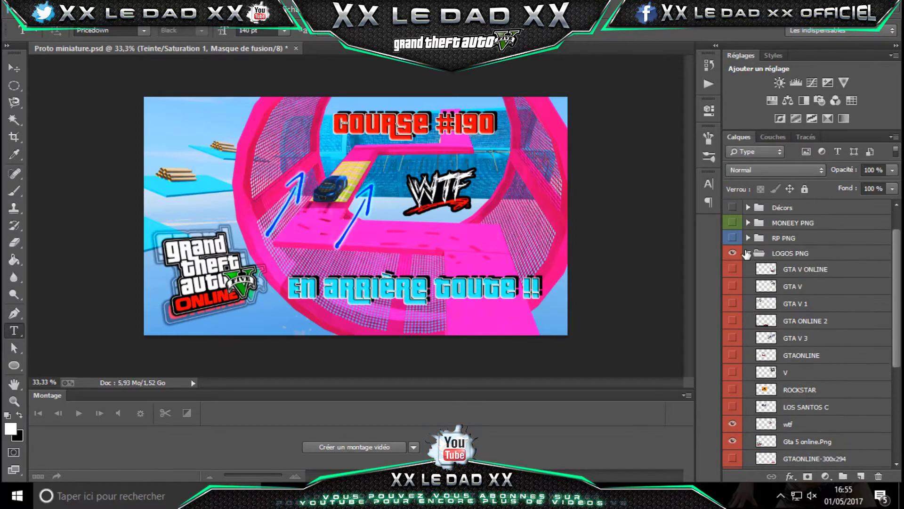
{"action": "left_click", "coordinate": [748, 253]}
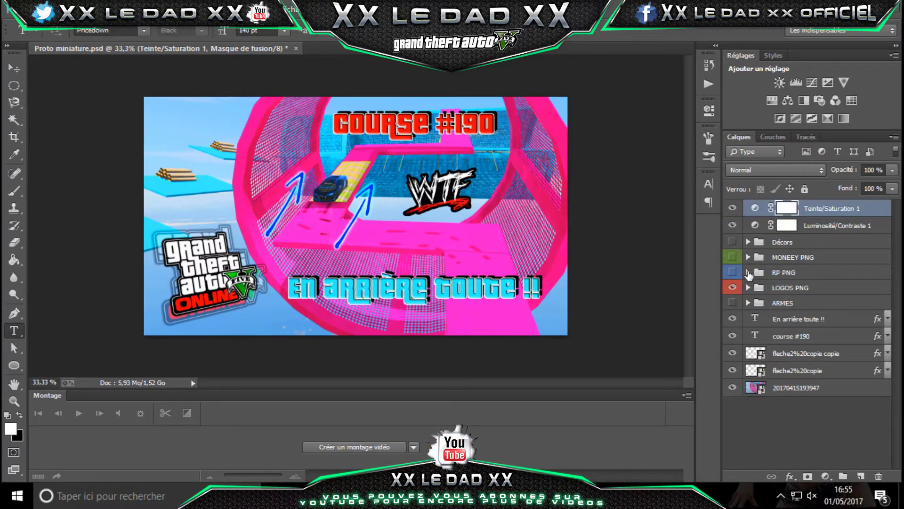
Expand RP PNG, preview its RP graphics, RP 300 logo and level bar, then collapse it
{"action": "left_click", "coordinate": [748, 272]}
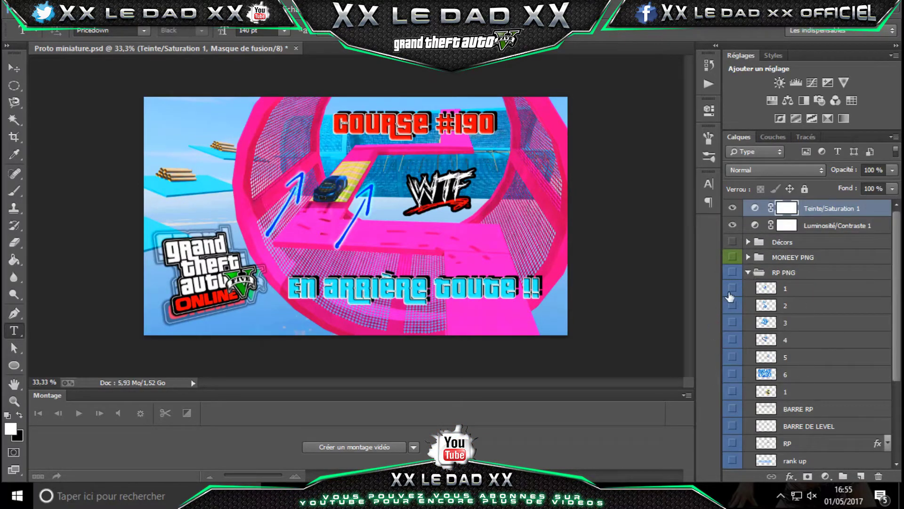
{"action": "left_click", "coordinate": [732, 289]}
{"action": "left_click", "coordinate": [732, 289]}
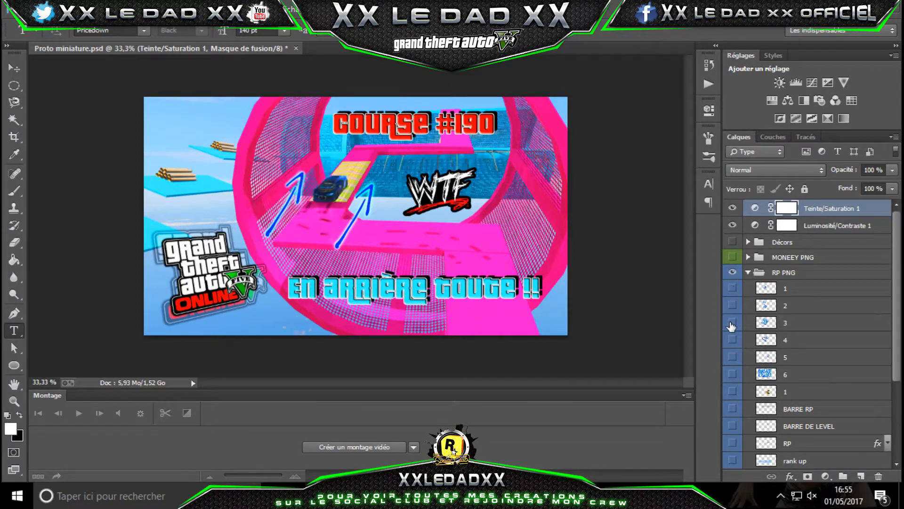
{"action": "left_click", "coordinate": [732, 323]}
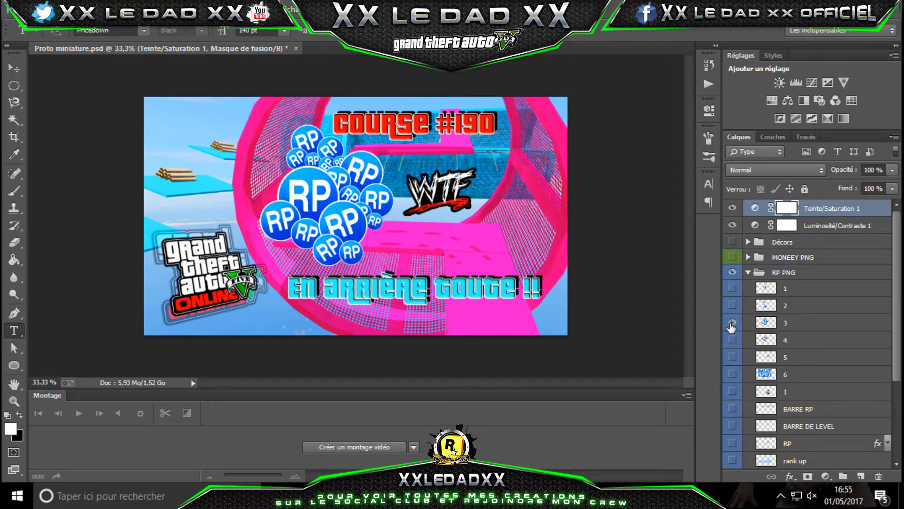
{"action": "left_click", "coordinate": [733, 391]}
{"action": "left_click", "coordinate": [732, 392]}
{"action": "scroll", "coordinate": [733, 392], "scroll_direction": "down", "scroll_amount": 2}
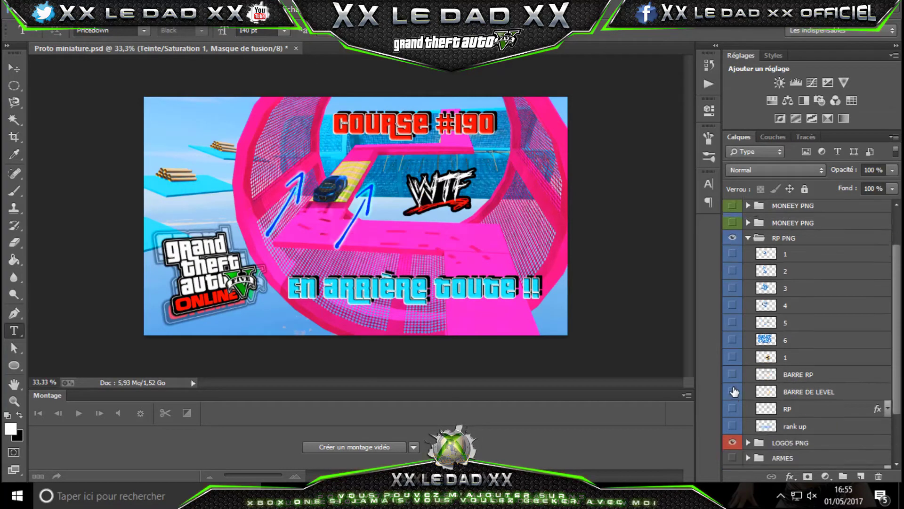
{"action": "left_click", "coordinate": [732, 392]}
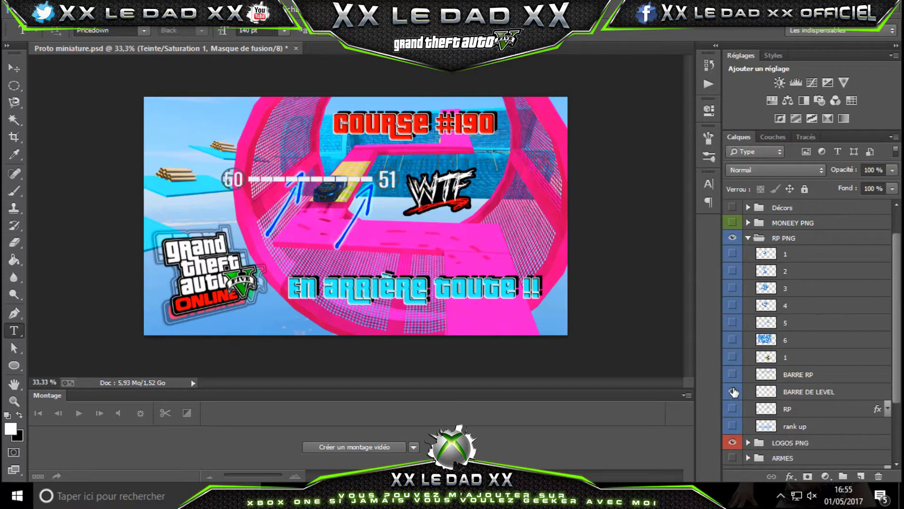
{"action": "left_click", "coordinate": [748, 238]}
Preview the MONEEY PNG coins, BILLET EN BAS, +999.999.999$ and +1.000.000$ layers, then collapse the group
{"action": "left_click", "coordinate": [749, 257]}
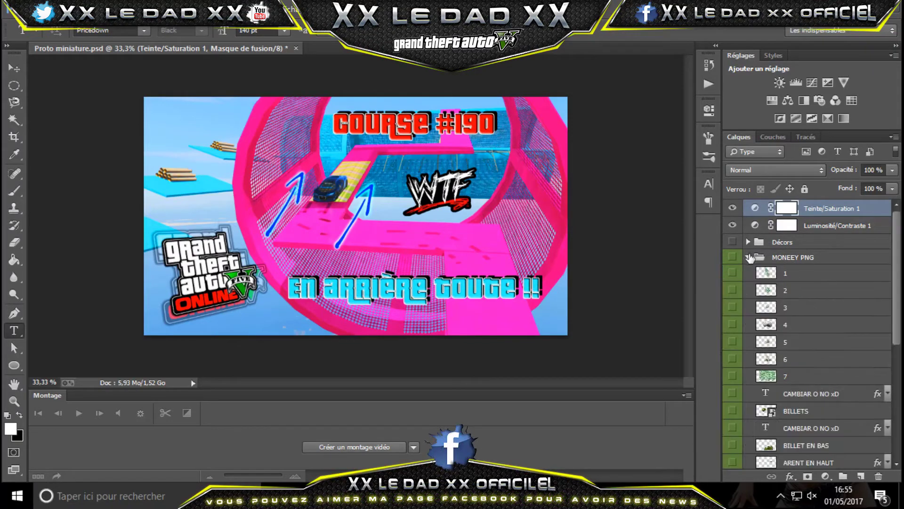
{"action": "left_click", "coordinate": [733, 273]}
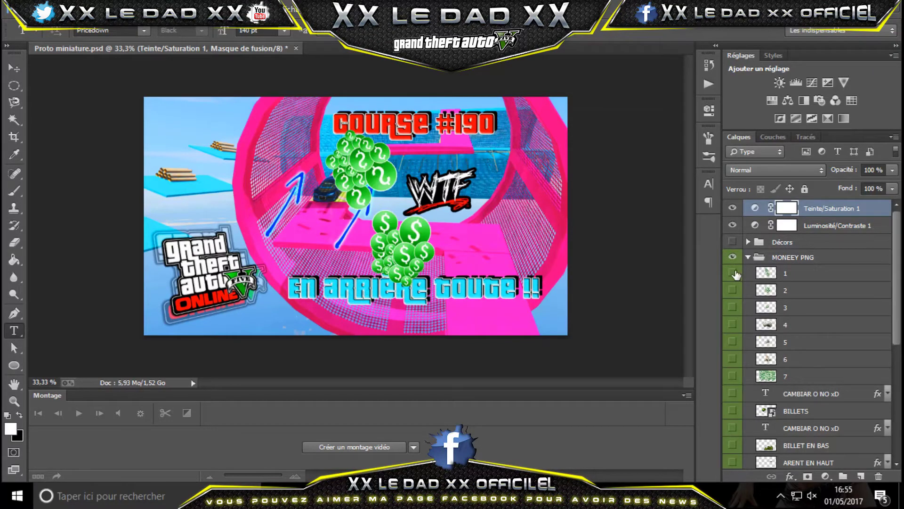
{"action": "left_click", "coordinate": [733, 273]}
{"action": "left_click", "coordinate": [732, 376]}
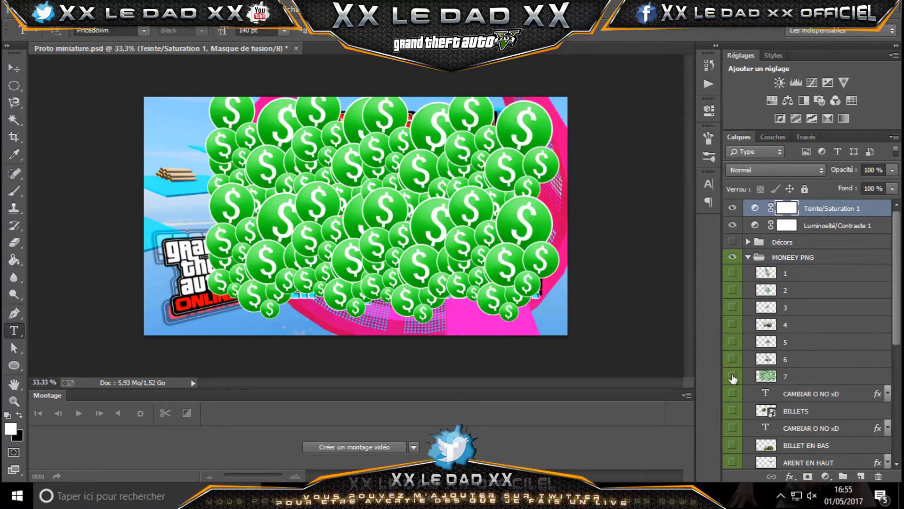
{"action": "left_click", "coordinate": [733, 376]}
{"action": "scroll", "coordinate": [741, 370], "scroll_direction": "down", "scroll_amount": 1}
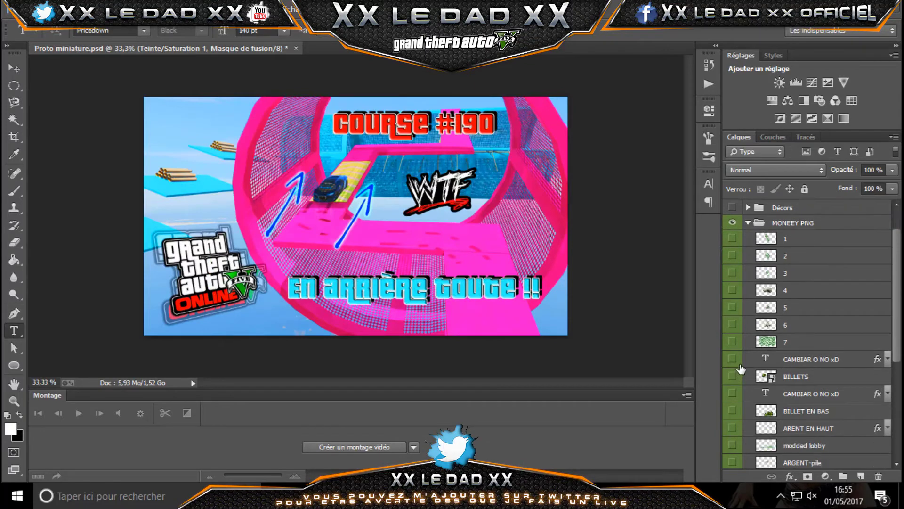
{"action": "left_click", "coordinate": [733, 410]}
{"action": "left_click", "coordinate": [732, 394]}
{"action": "left_click", "coordinate": [733, 393]}
{"action": "left_click", "coordinate": [733, 359]}
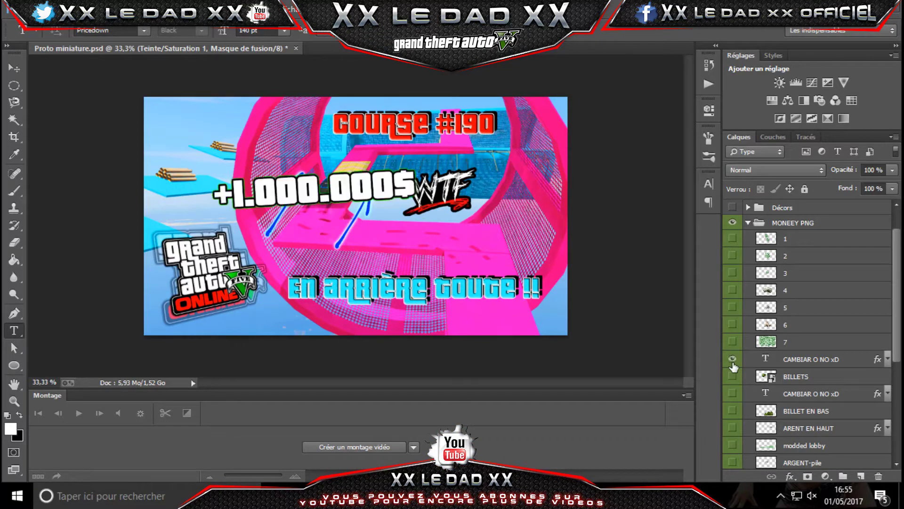
{"action": "left_click", "coordinate": [733, 359]}
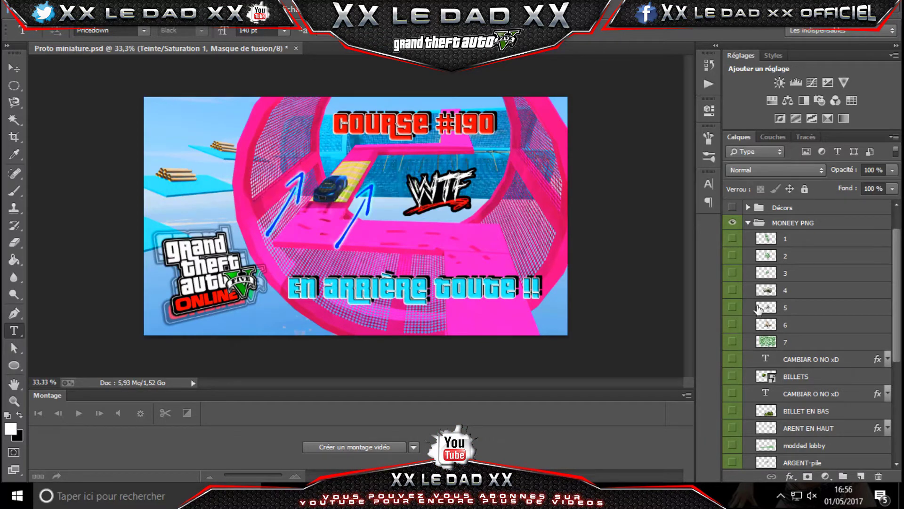
{"action": "scroll", "coordinate": [758, 298], "scroll_direction": "up", "scroll_amount": 1}
{"action": "left_click", "coordinate": [747, 240]}
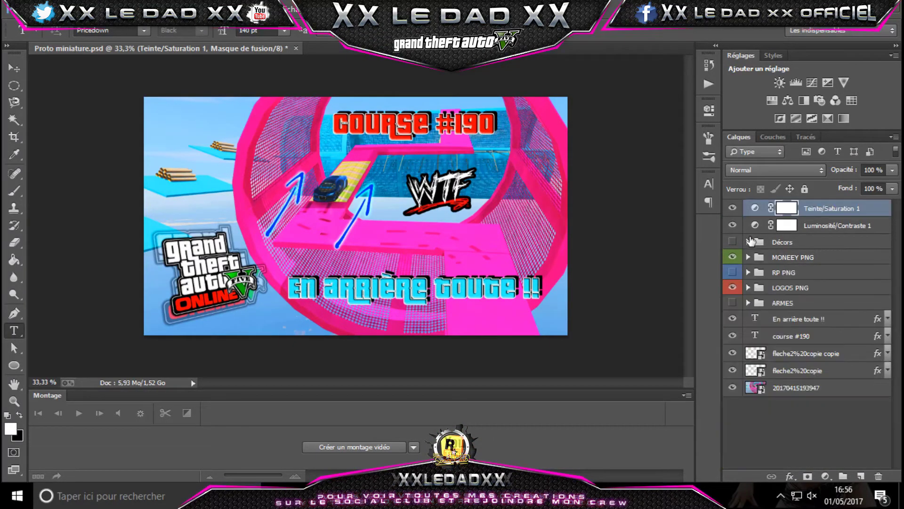
Preview the ARMES group's sniper rifle, minigun and rocket launcher graphics
{"action": "left_click", "coordinate": [748, 302]}
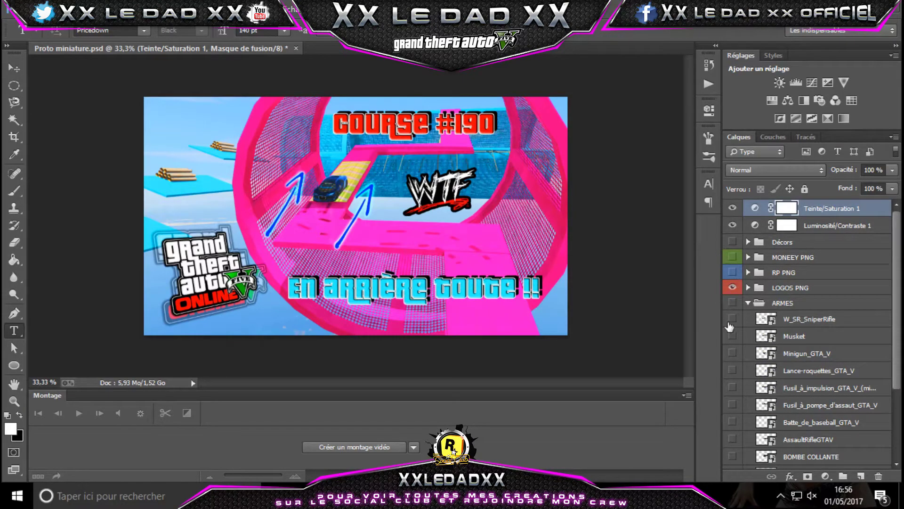
{"action": "left_click", "coordinate": [732, 319]}
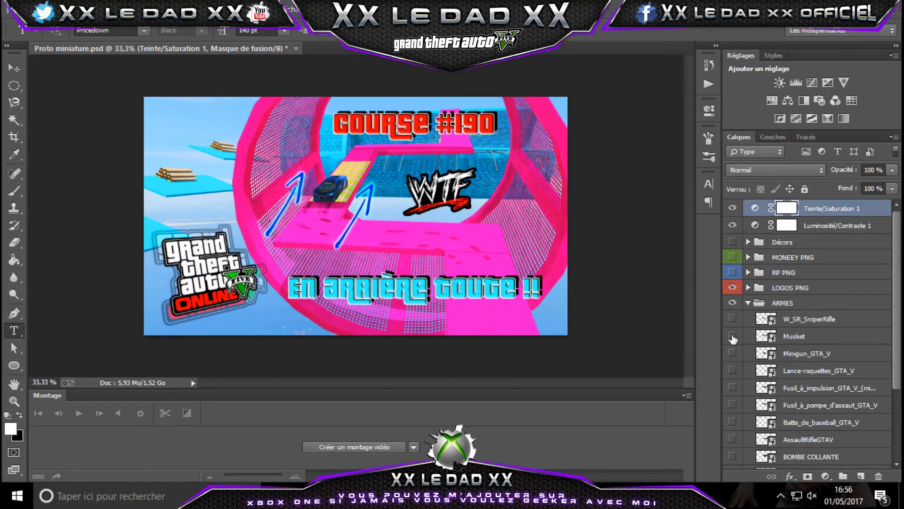
{"action": "left_click", "coordinate": [732, 353]}
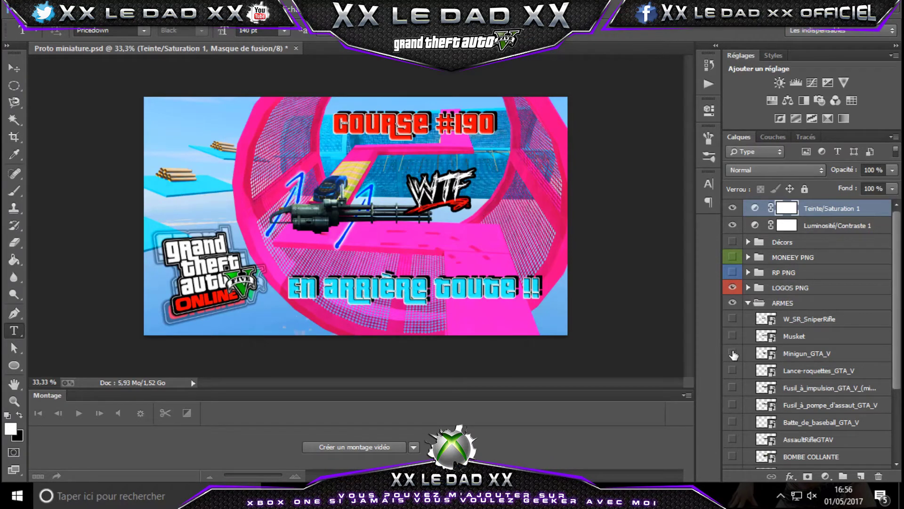
{"action": "left_click", "coordinate": [733, 353]}
{"action": "left_click", "coordinate": [733, 370]}
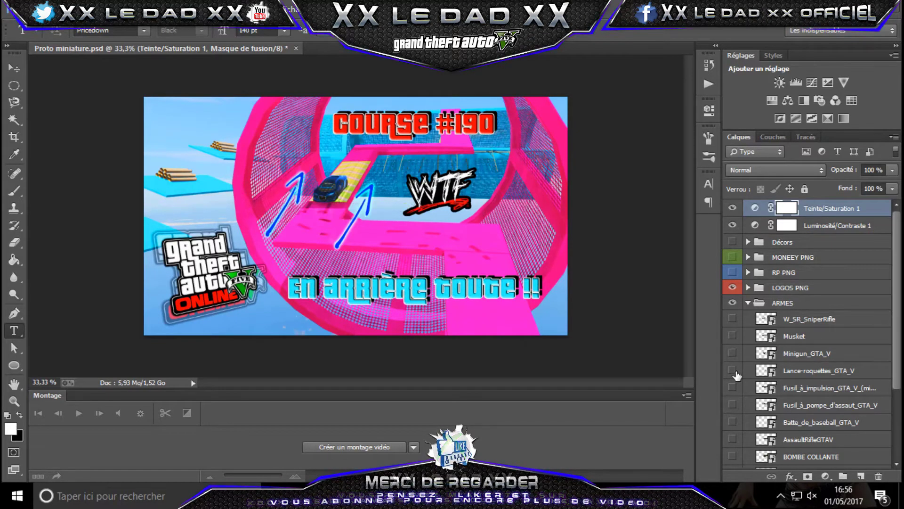
{"action": "left_click", "coordinate": [748, 303]}
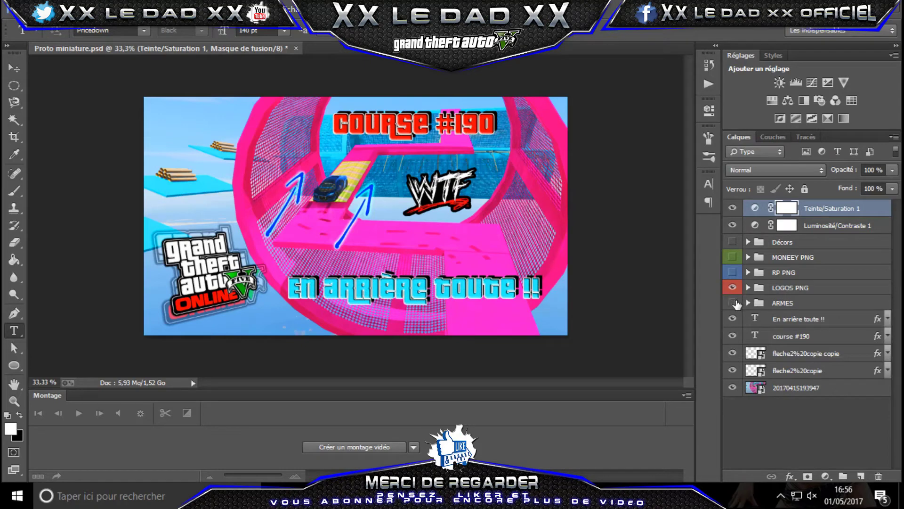
Delete the 'En arrière toute !!' title and review the Teinte/Saturation 1 adjustment (Saturation +50)
{"action": "left_click", "coordinate": [792, 319]}
{"action": "key", "text": "Delete"}
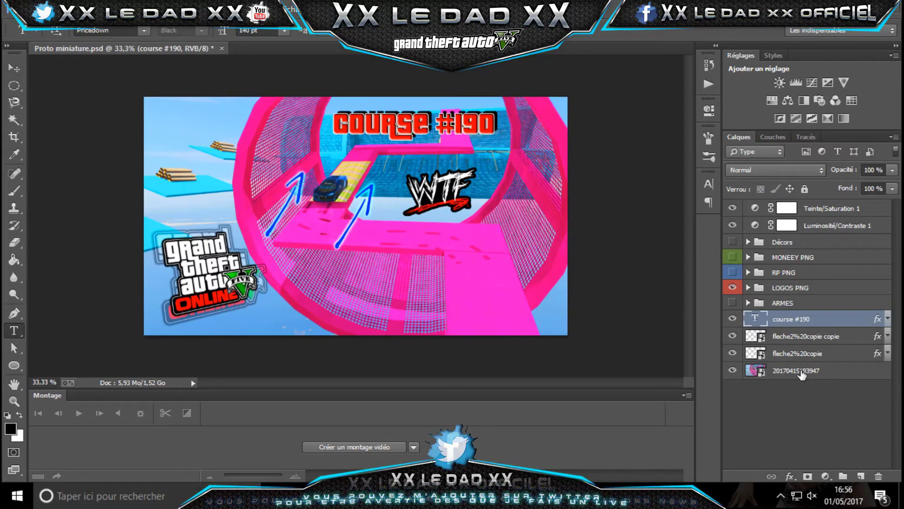
{"action": "left_click", "coordinate": [733, 225]}
{"action": "left_click", "coordinate": [732, 208]}
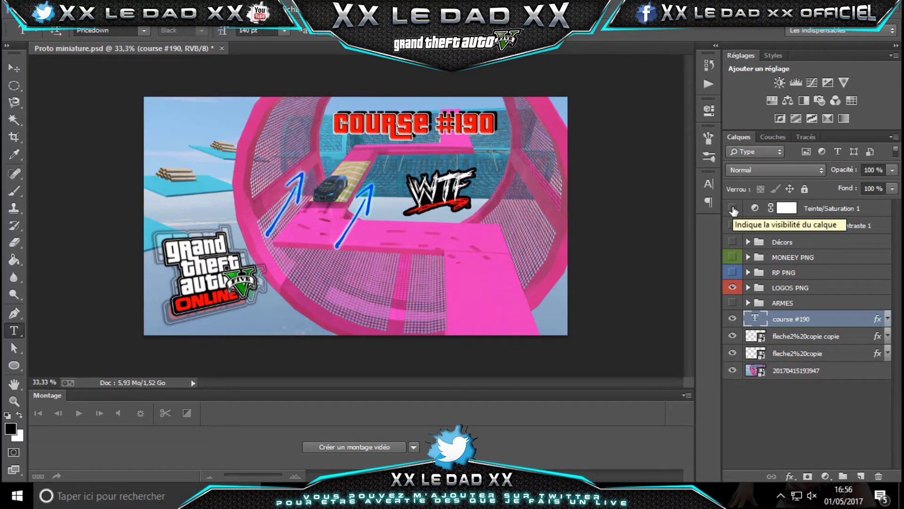
{"action": "left_click", "coordinate": [732, 208]}
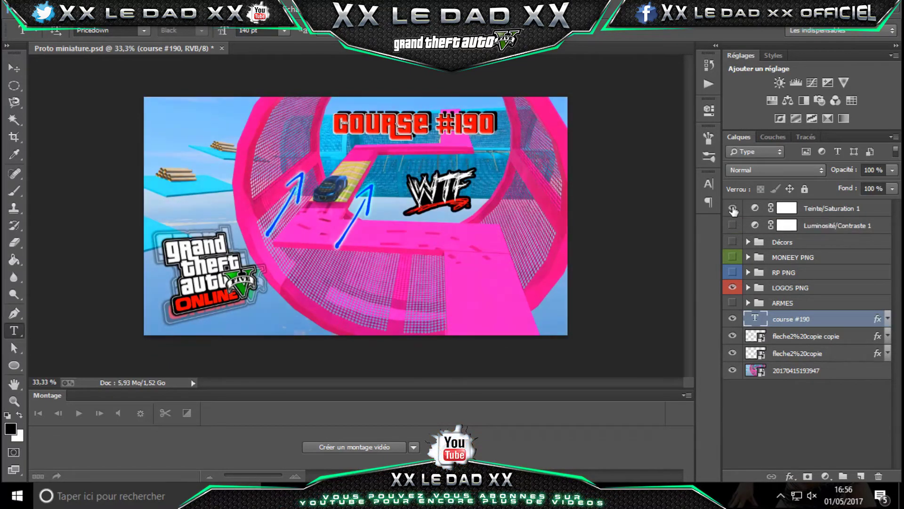
{"action": "double_click", "coordinate": [755, 210]}
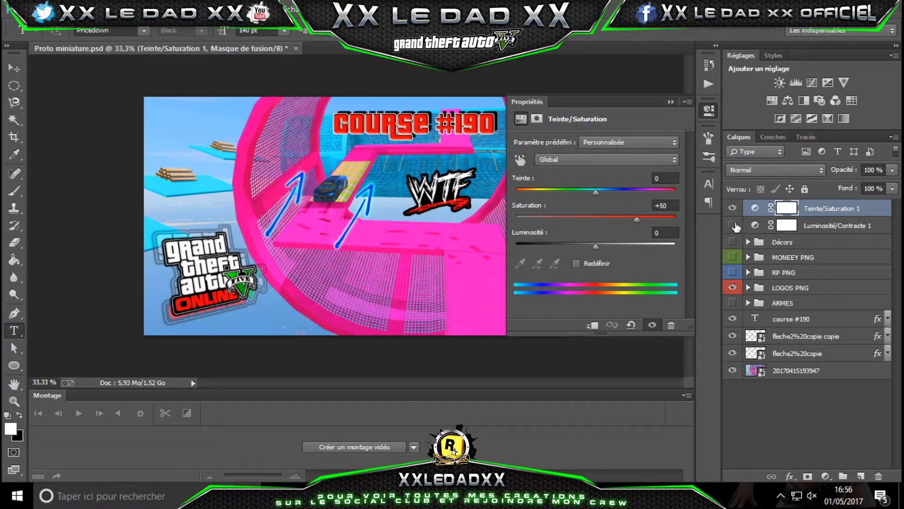
Compare the image with brightness/contrast toggled, then close the Hue/Saturation settings
{"action": "left_click", "coordinate": [732, 226]}
{"action": "left_click", "coordinate": [732, 226]}
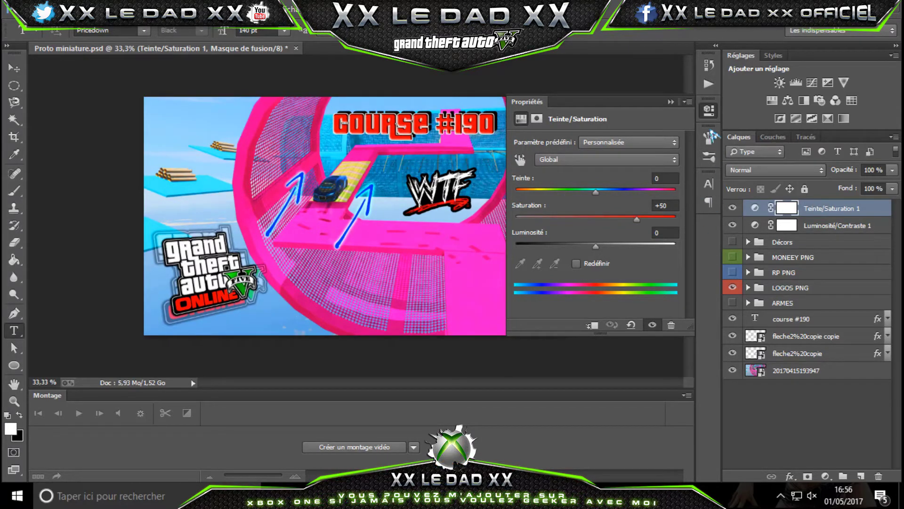
{"action": "left_click", "coordinate": [708, 111]}
Keep Luminosité/Contraste contrast at 50 and hide that adjustment layer
{"action": "double_click", "coordinate": [755, 226]}
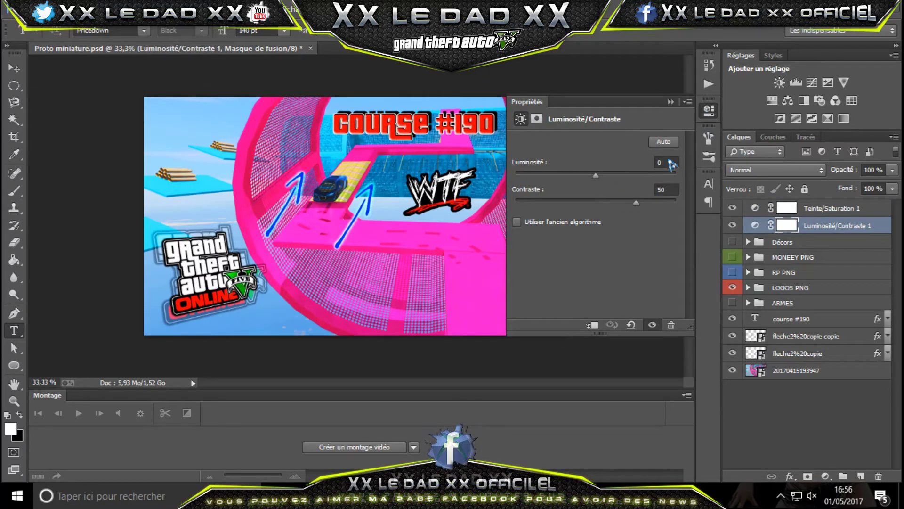
{"action": "left_click", "coordinate": [663, 189]}
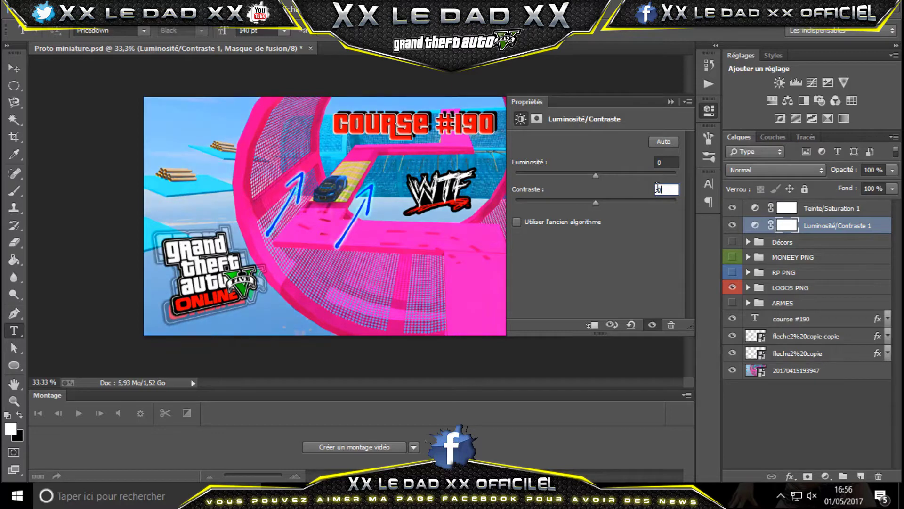
{"action": "type", "text": "0"}
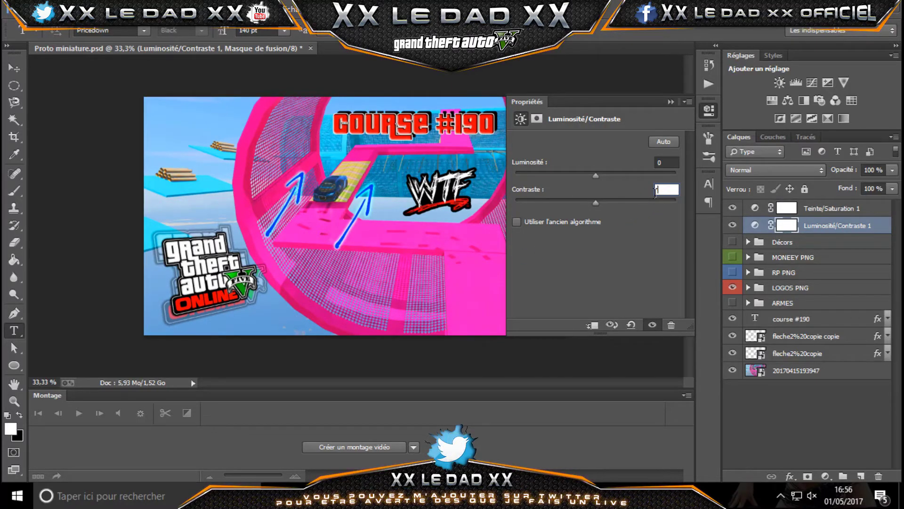
{"action": "type", "text": "0"}
{"action": "key", "text": "Return"}
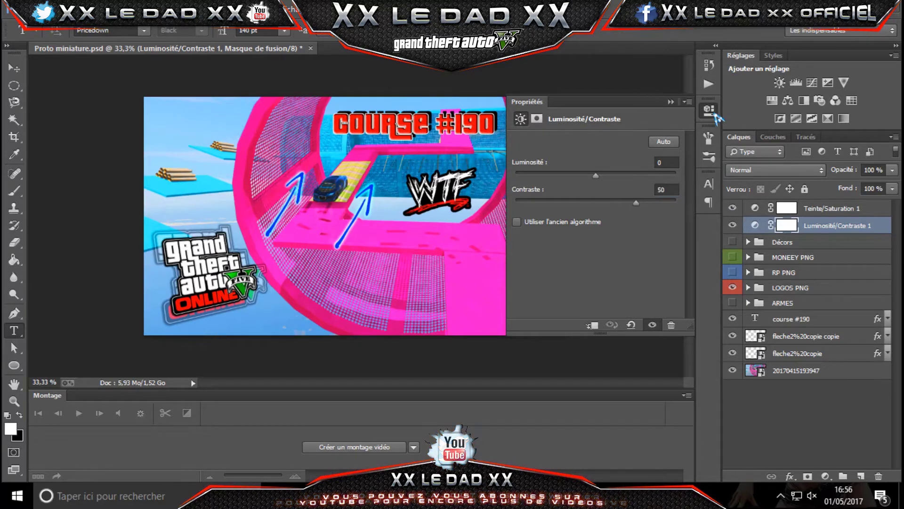
{"action": "left_click", "coordinate": [742, 212]}
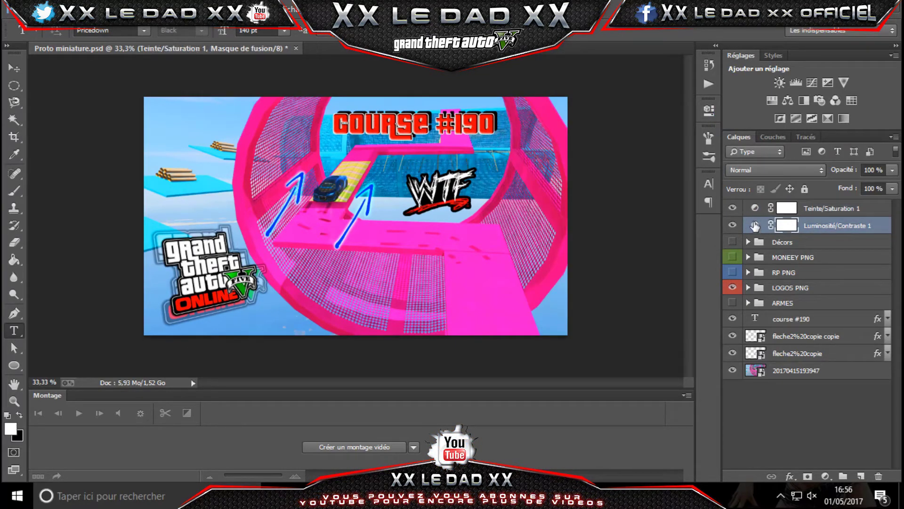
{"action": "left_click", "coordinate": [732, 224]}
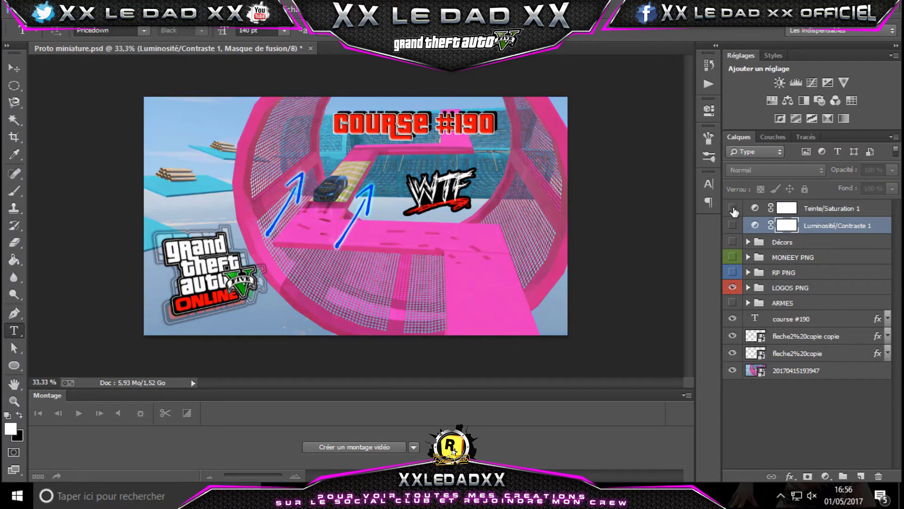
{"action": "right_click", "coordinate": [786, 374]}
{"action": "left_click", "coordinate": [676, 180]}
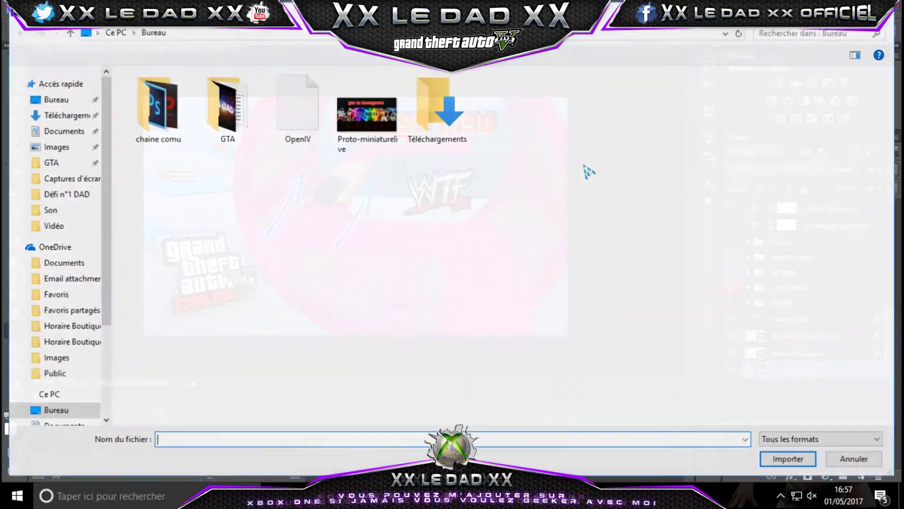
{"action": "double_click", "coordinate": [227, 105]}
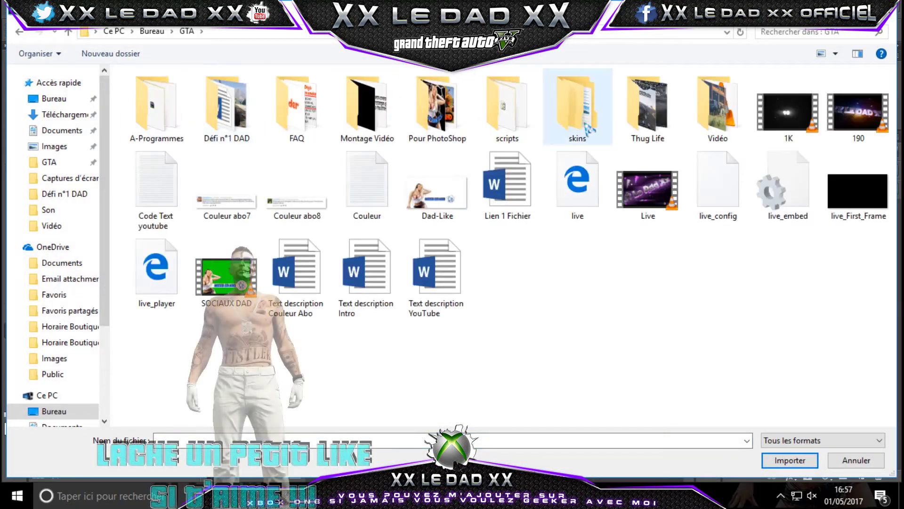
{"action": "double_click", "coordinate": [714, 108]}
{"action": "double_click", "coordinate": [450, 116]}
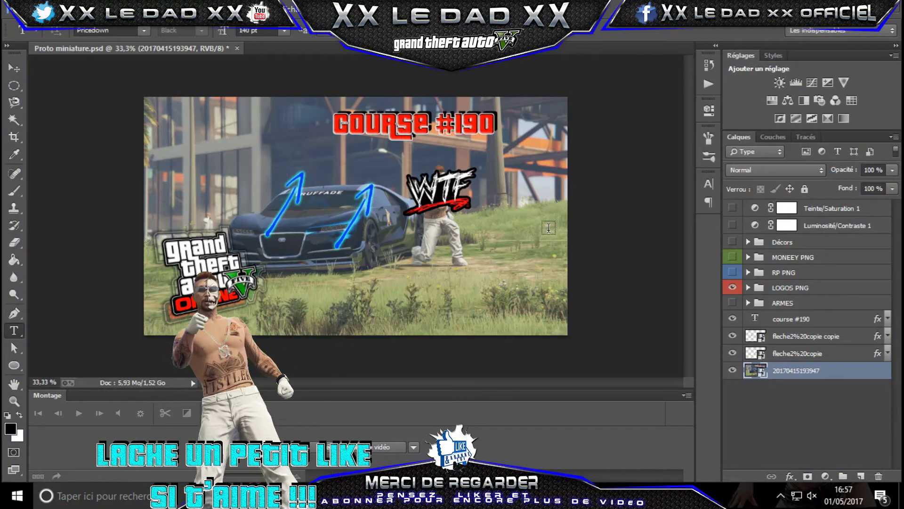
{"action": "left_click", "coordinate": [786, 337]}
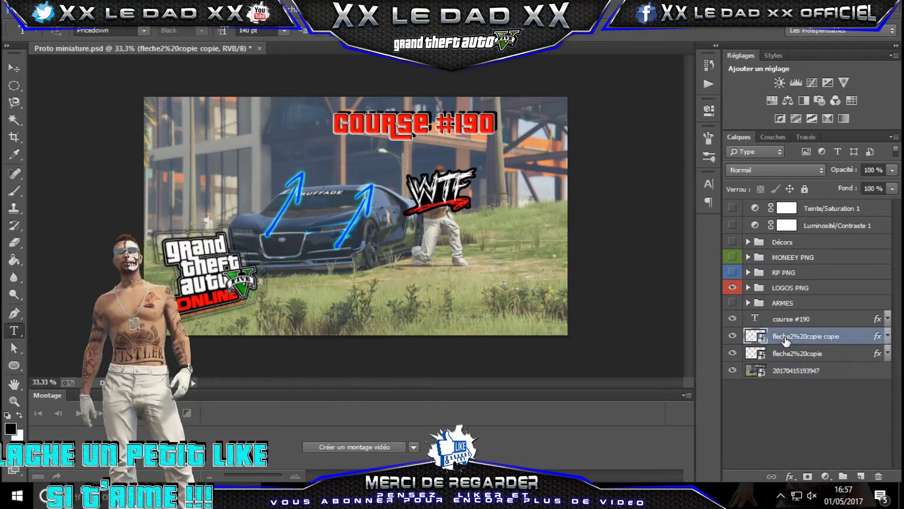
{"action": "key", "text": "Delete"}
{"action": "key", "text": "Delete"}
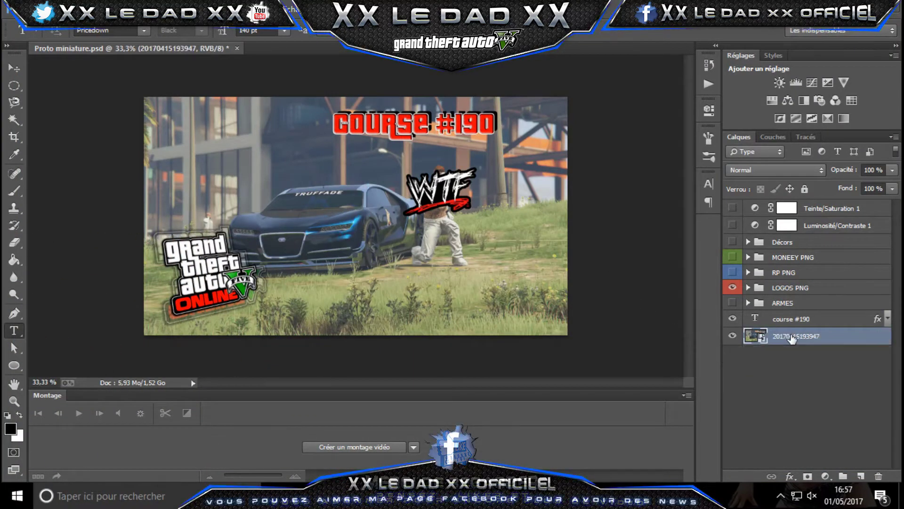
Move the wtf logo from the LOGOS PNG group to the thumbnail's lower left
{"action": "left_click", "coordinate": [748, 287]}
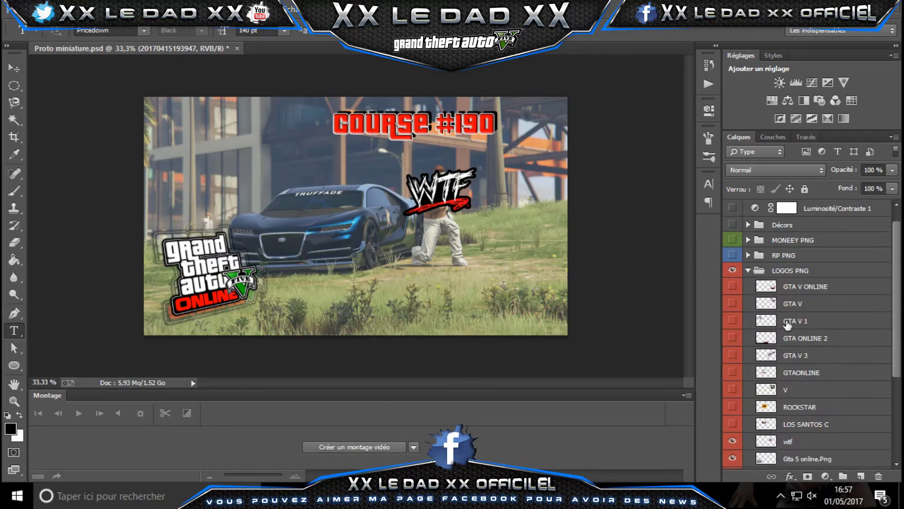
{"action": "scroll", "coordinate": [739, 339], "scroll_direction": "down", "scroll_amount": 3}
{"action": "left_click", "coordinate": [767, 373]}
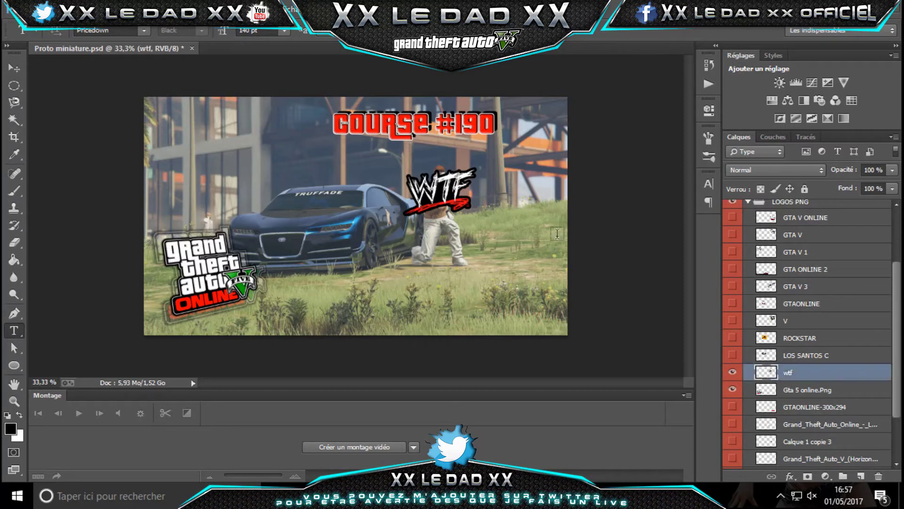
{"action": "left_click", "coordinate": [14, 68]}
{"action": "left_click_drag", "start_coordinate": [360, 249], "coordinate": [434, 345]}
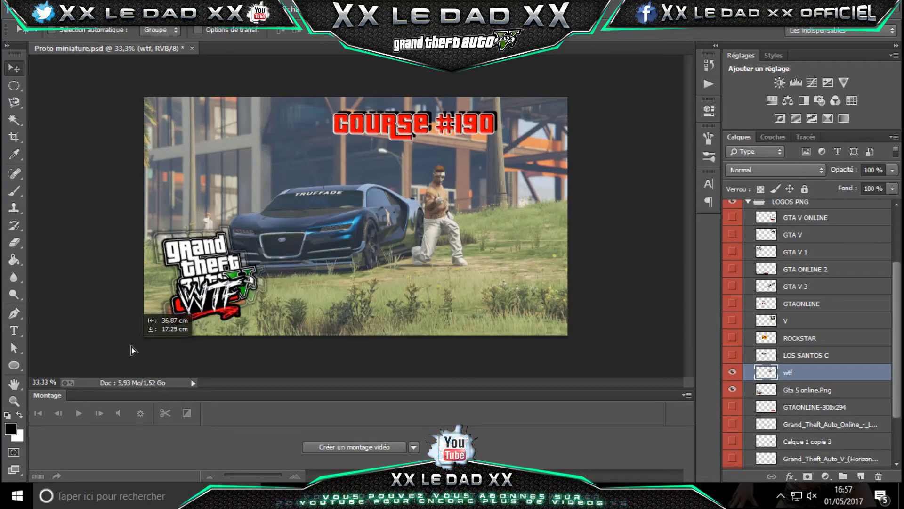
{"action": "left_click_drag", "start_coordinate": [433, 345], "coordinate": [122, 351]}
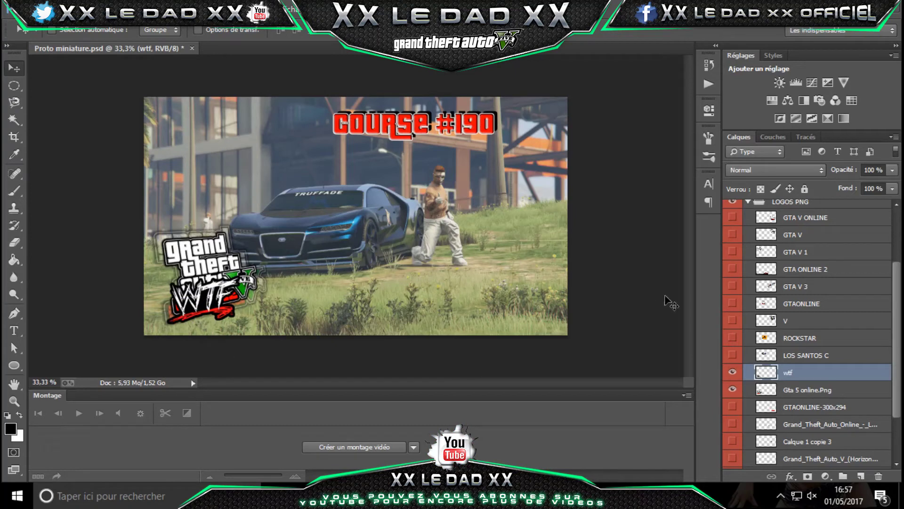
Hide the Grand Theft Auto Online logo and show the GTA V 1 logo at lower right
{"action": "left_click", "coordinate": [731, 389]}
{"action": "left_click", "coordinate": [733, 252]}
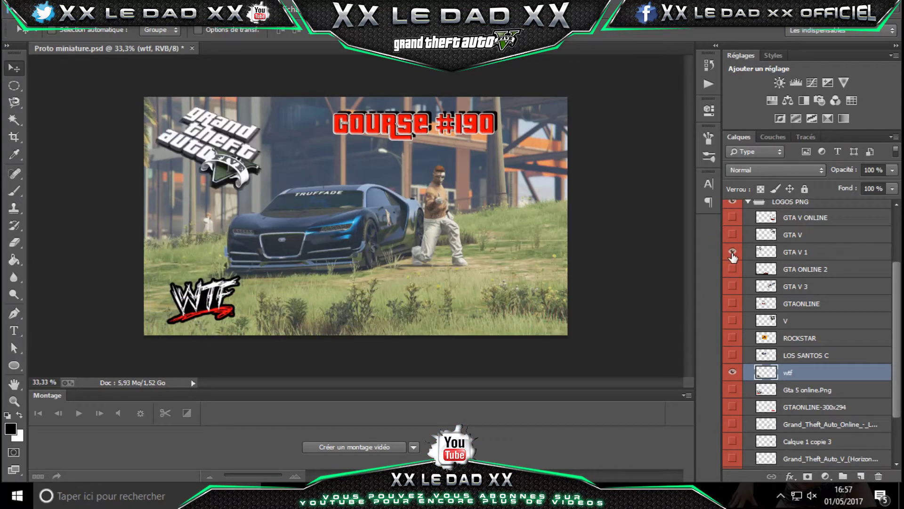
{"action": "mouse_move", "coordinate": [199, 197]}
{"action": "left_mouse_down"}
{"action": "mouse_move", "coordinate": [191, 194]}
{"action": "mouse_move", "coordinate": [524, 343]}
{"action": "left_mouse_up"}
{"action": "left_click", "coordinate": [796, 252]}
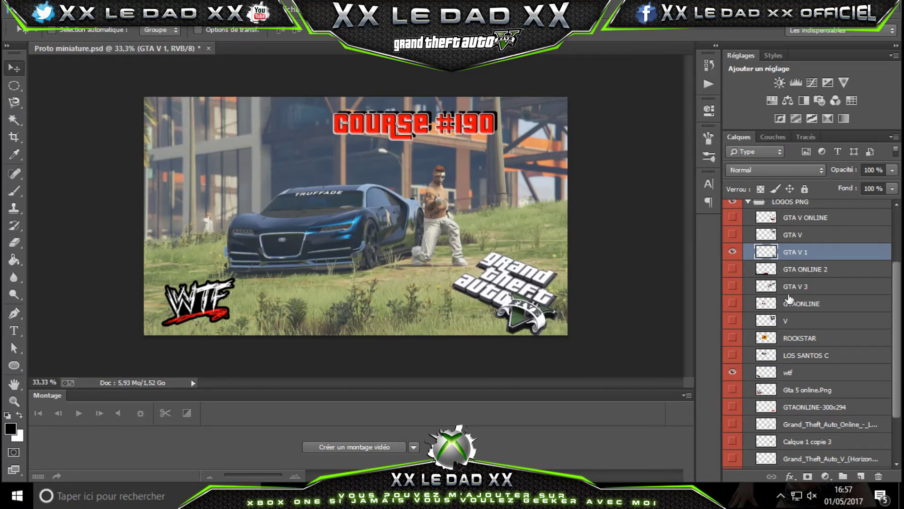
Replace the COURSE #190 title text with 'tuto #26', fixing typos, and commit it
{"action": "left_click", "coordinate": [748, 202]}
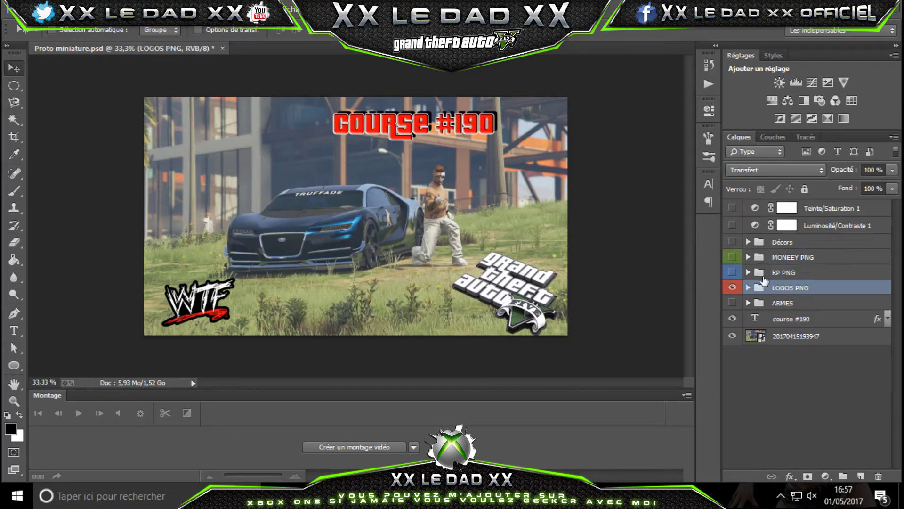
{"action": "left_click", "coordinate": [792, 319]}
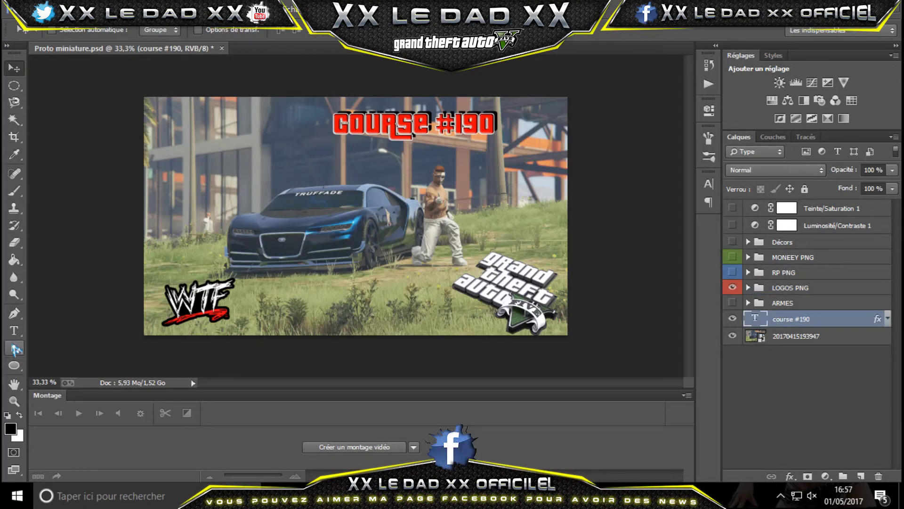
{"action": "left_click", "coordinate": [14, 330]}
{"action": "double_click", "coordinate": [409, 133]}
{"action": "key", "text": "ctrl+a"}
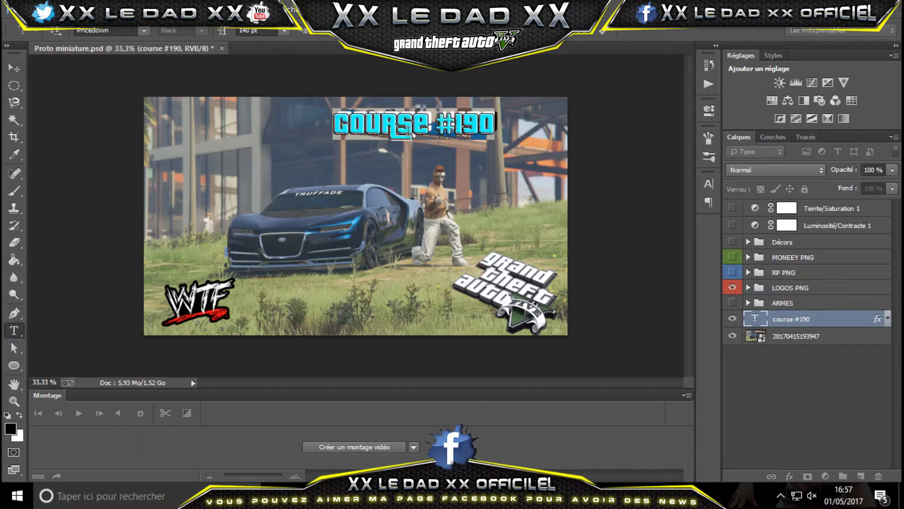
{"action": "type", "text": "G"}
{"action": "type", "text": "o"}
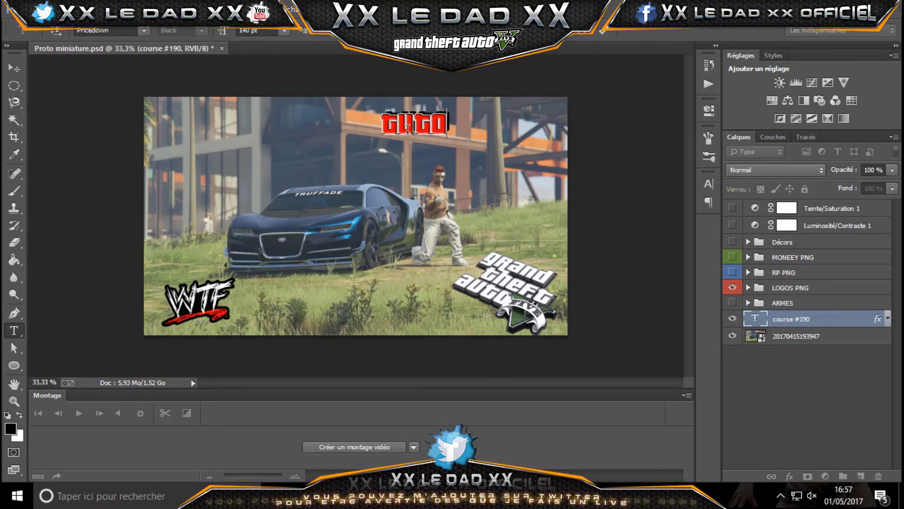
{"action": "type", "text": " #@"}
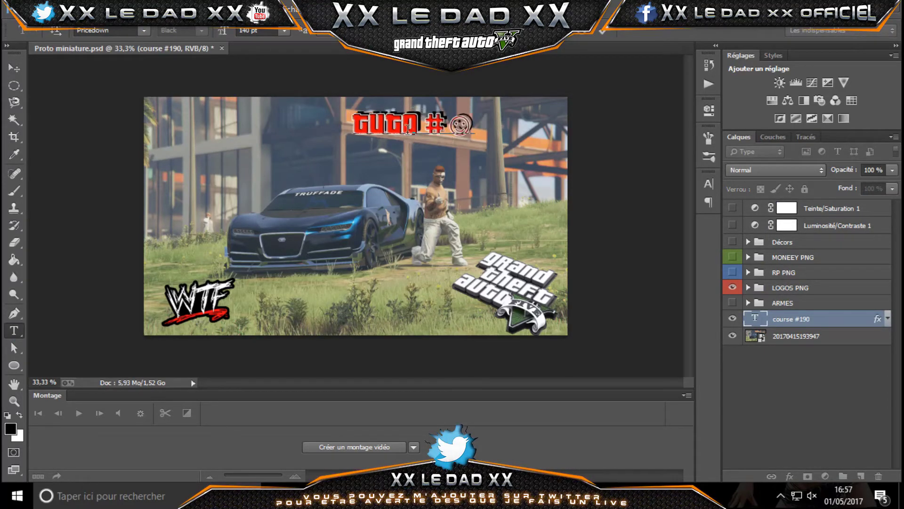
{"action": "key", "text": "BackSpace"}
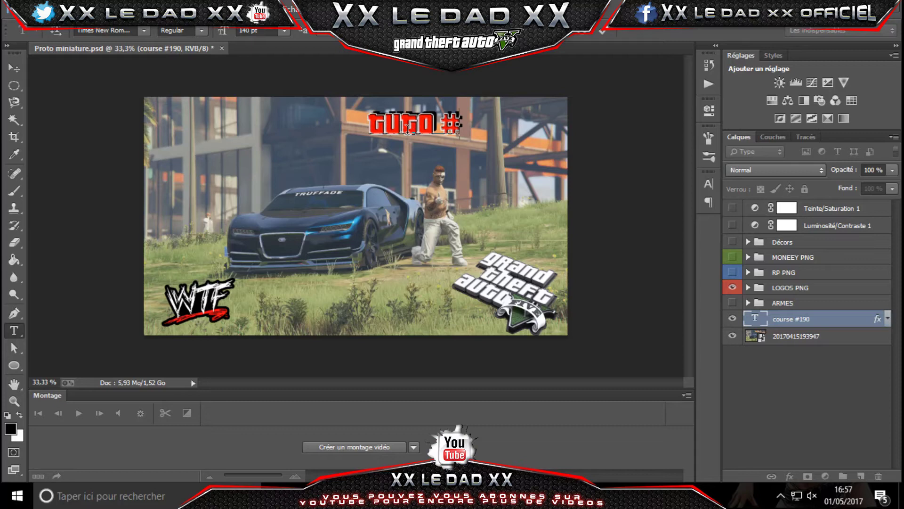
{"action": "type", "text": "26"}
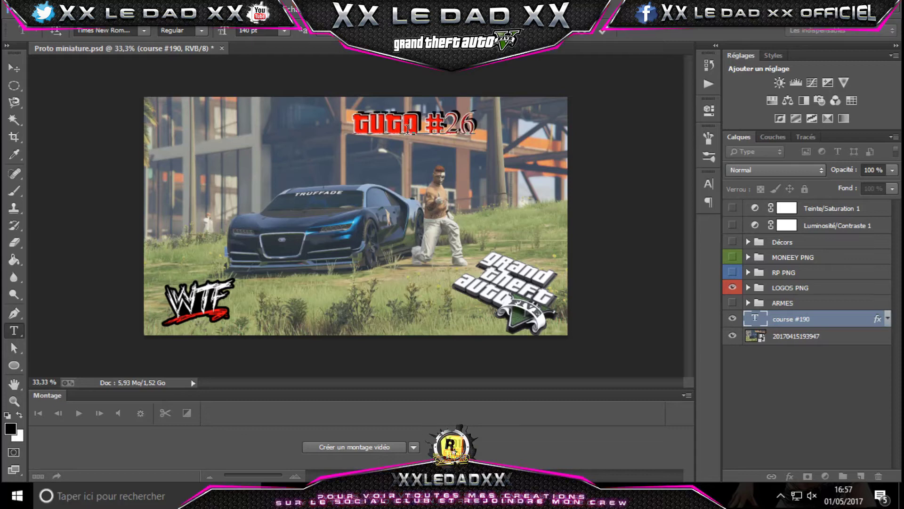
{"action": "key", "text": "BackSpace"}
{"action": "key", "text": "BackSpace"}
{"action": "key", "text": "BackSpace"}
{"action": "key", "text": "BackSpace"}
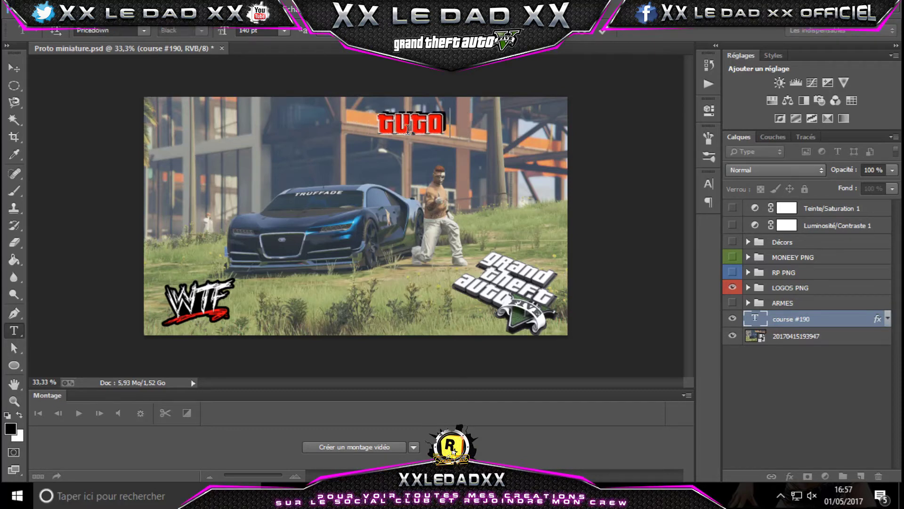
{"action": "type", "text": "#"}
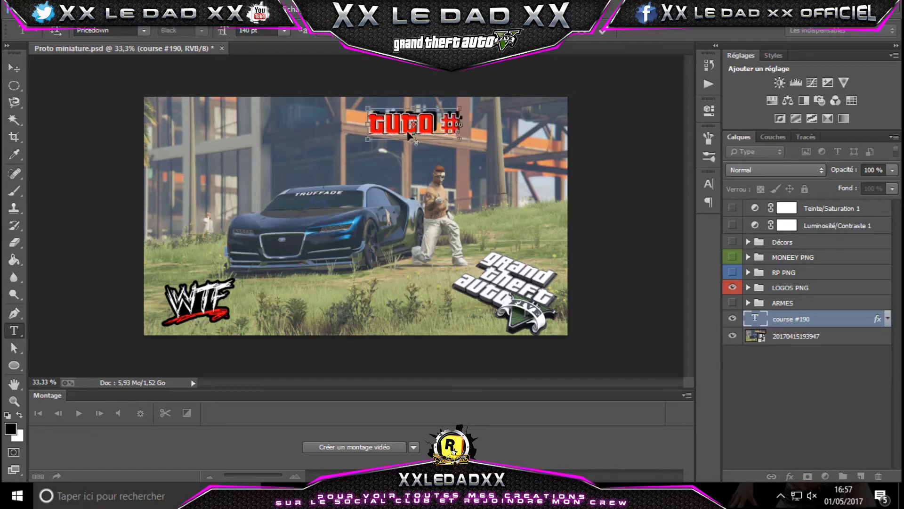
{"action": "type", "text": "2"}
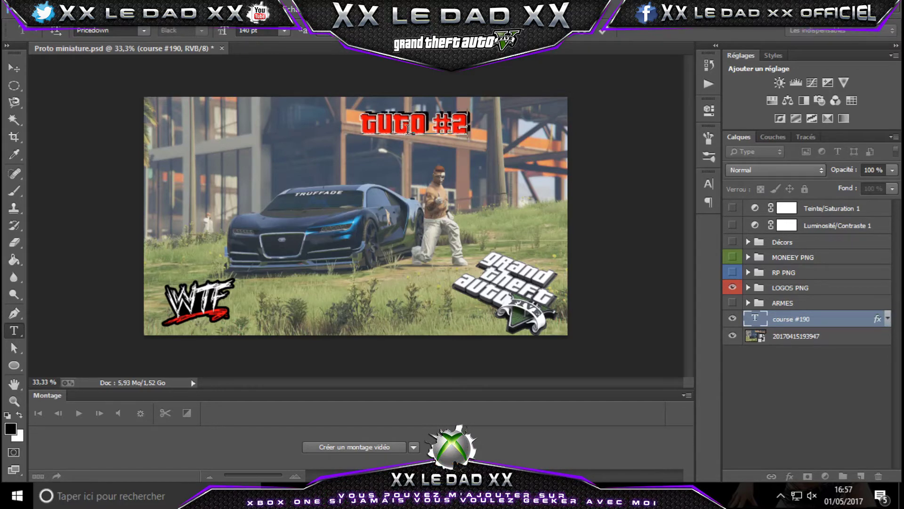
{"action": "type", "text": "6"}
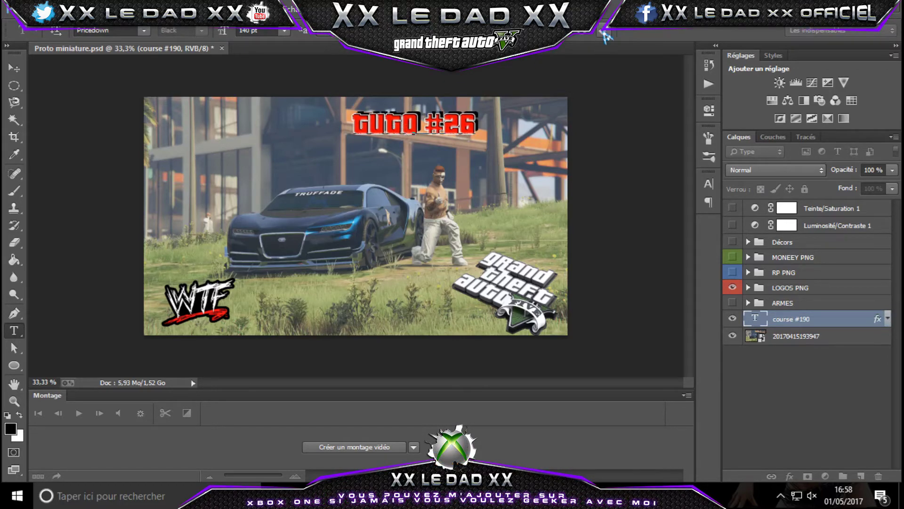
{"action": "left_click", "coordinate": [605, 31]}
Give the tuto #26 title a 00ff00 green Color Overlay and move it toward the top left
{"action": "double_click", "coordinate": [825, 319]}
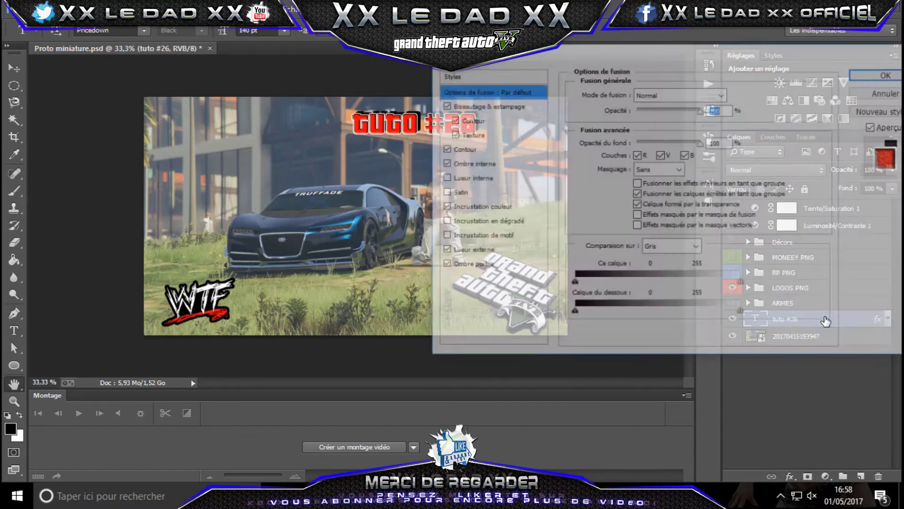
{"action": "left_click", "coordinate": [479, 206]}
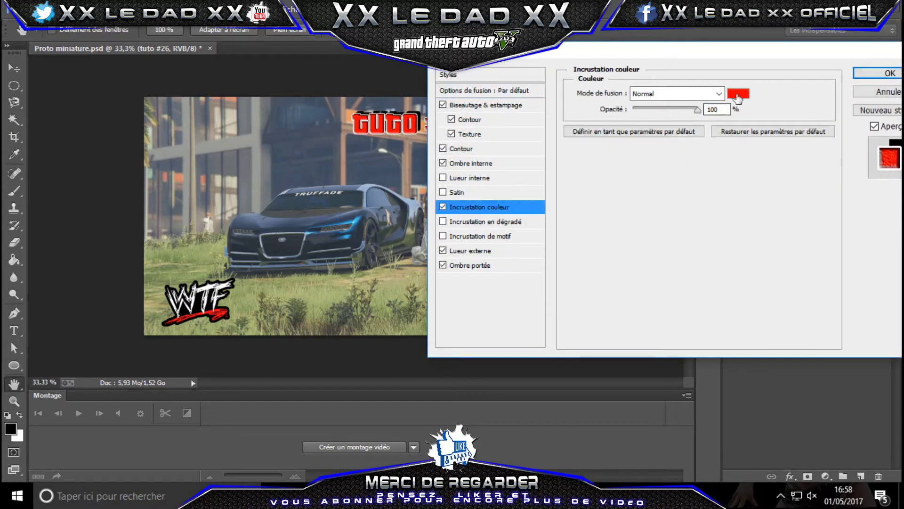
{"action": "left_click", "coordinate": [736, 115]}
{"action": "left_click", "coordinate": [720, 230]}
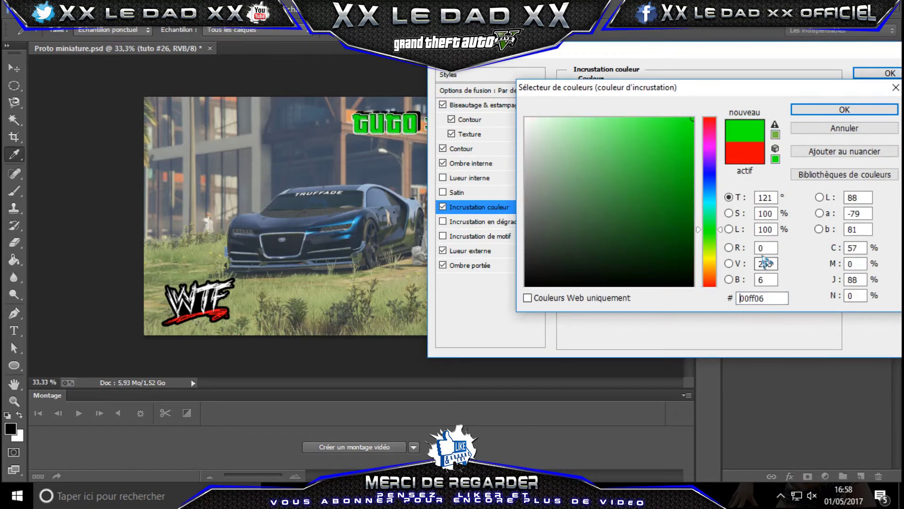
{"action": "type", "text": "0"}
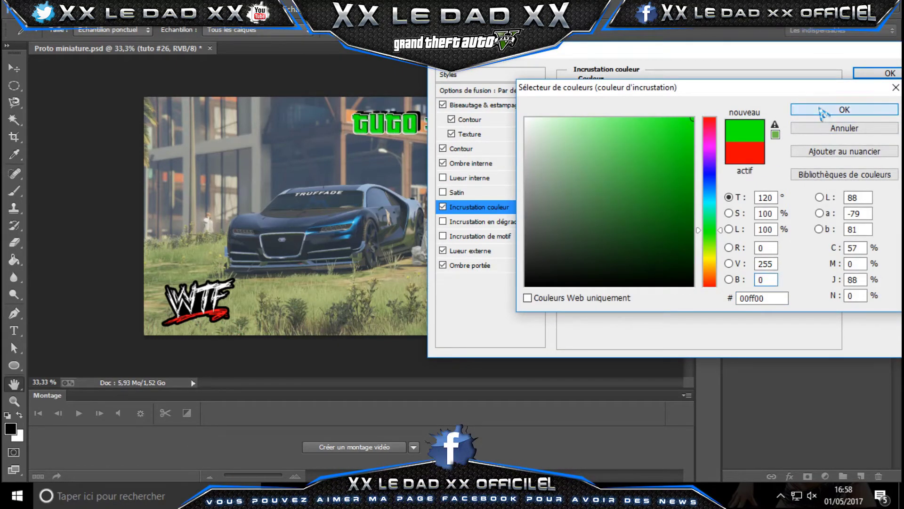
{"action": "left_click", "coordinate": [827, 109]}
{"action": "left_click", "coordinate": [878, 73]}
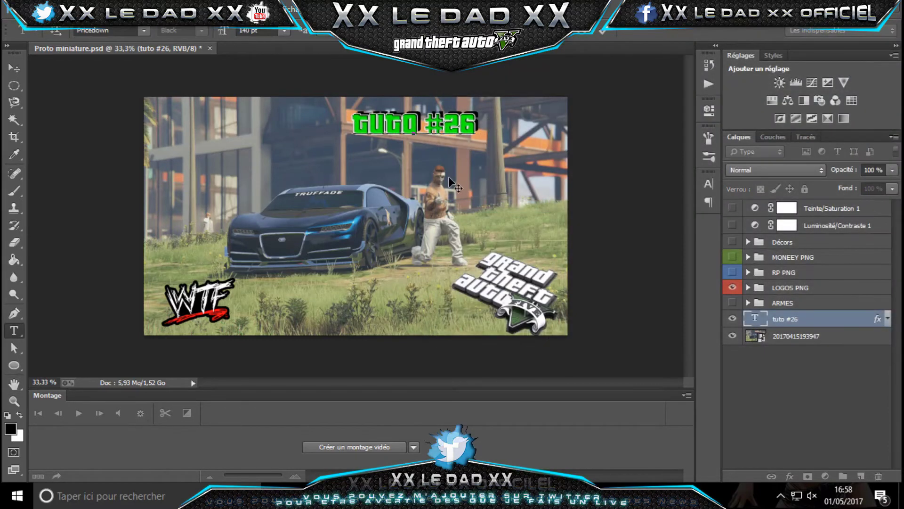
{"action": "left_click_drag", "start_coordinate": [415, 125], "coordinate": [264, 176]}
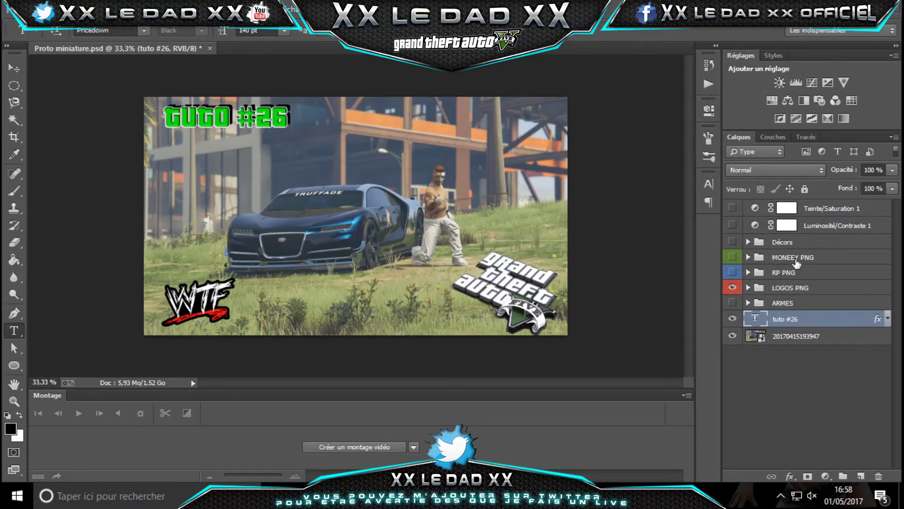
Duplicate the tuto #26 layer below the original and retype it as 'créer une belle miniature youtube'
{"action": "left_click_drag", "start_coordinate": [857, 318], "coordinate": [861, 475]}
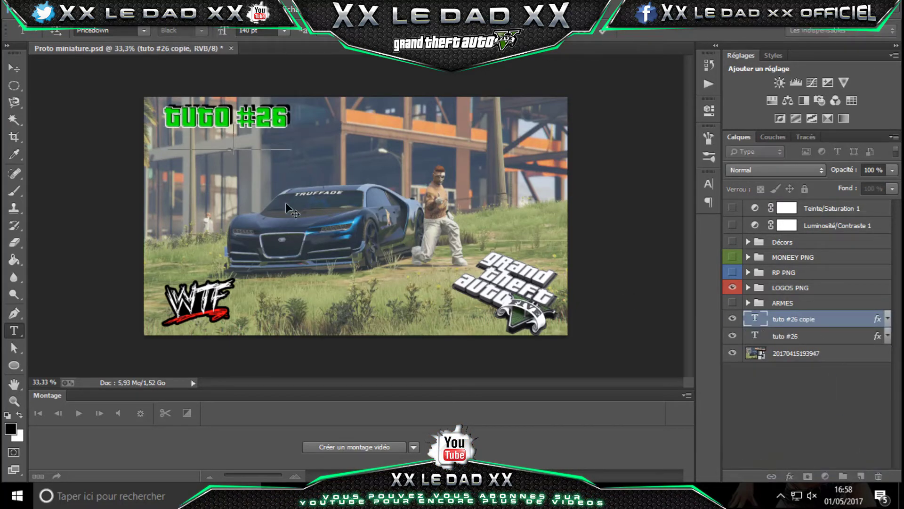
{"action": "left_click_drag", "start_coordinate": [281, 172], "coordinate": [295, 208]}
{"action": "left_click", "coordinate": [254, 150]}
{"action": "key", "text": "ctrl+a"}
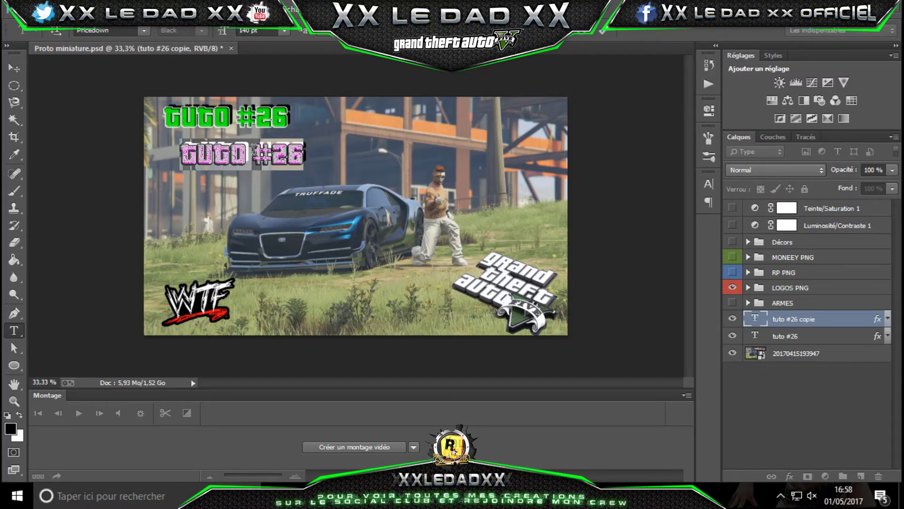
{"action": "type", "text": "Grée"}
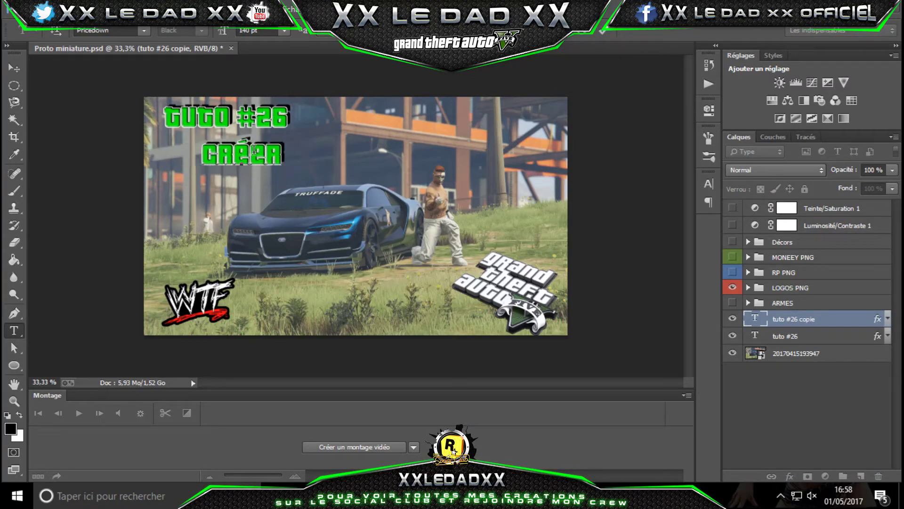
{"action": "type", "text": "r u"}
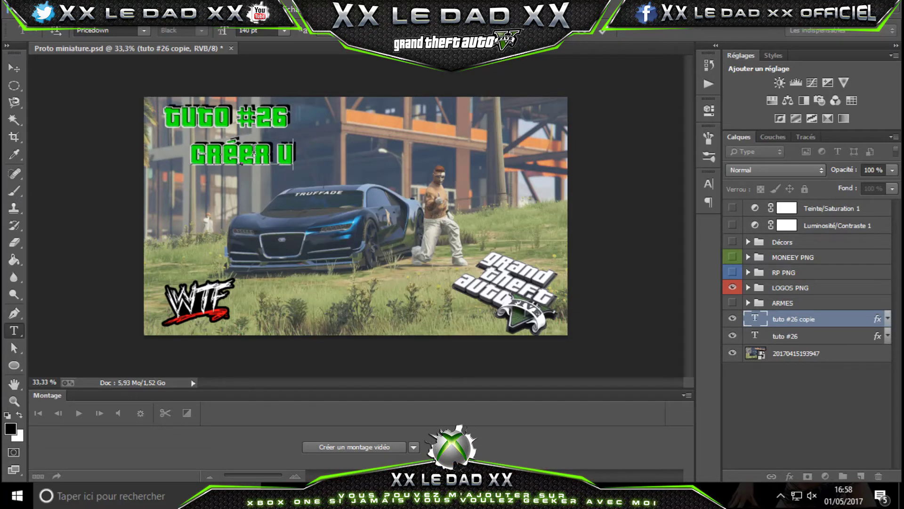
{"action": "type", "text": "n"}
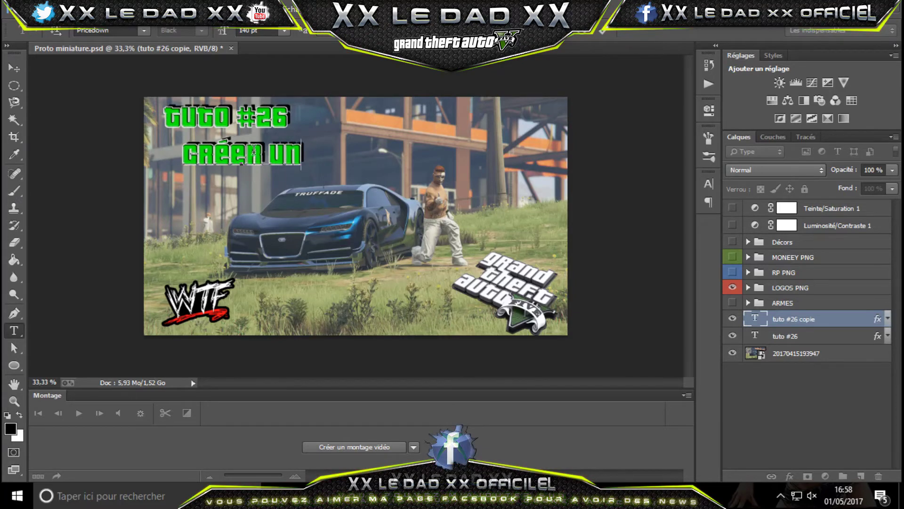
{"action": "type", "text": "e belle"}
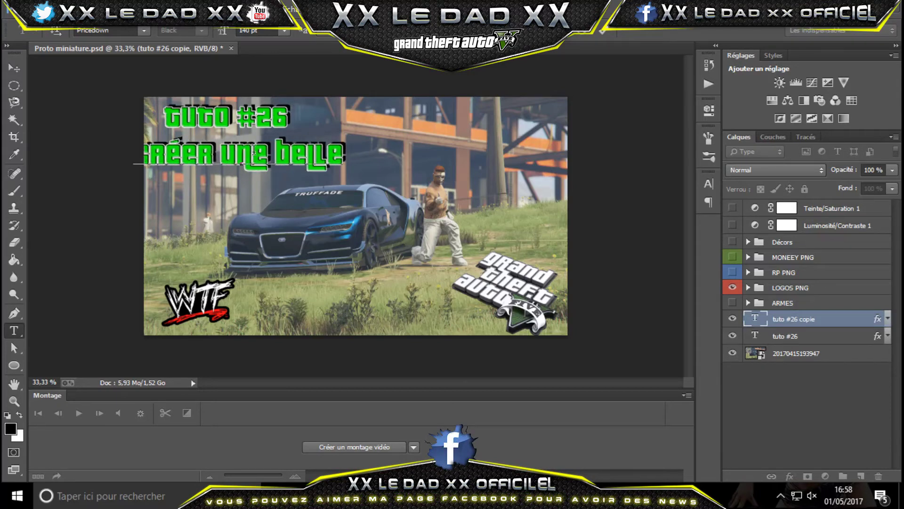
{"action": "type", "text": " mini"}
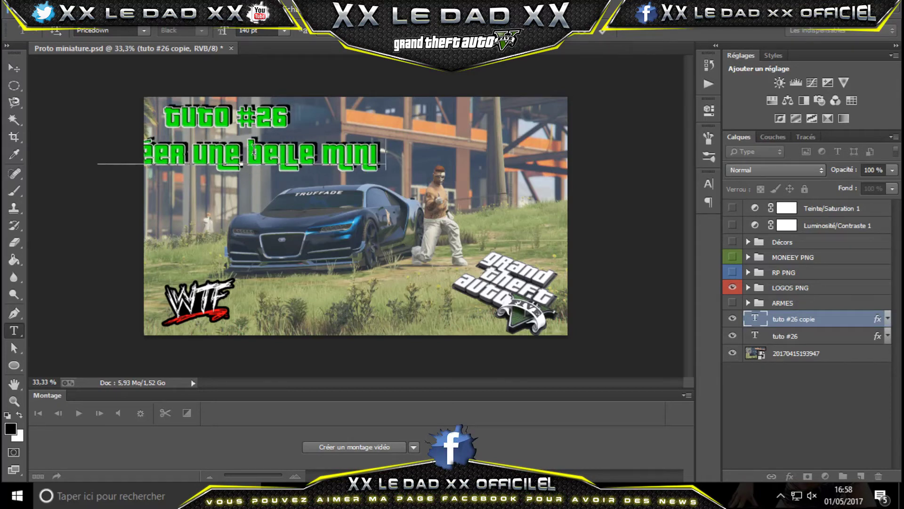
{"action": "type", "text": "ature"}
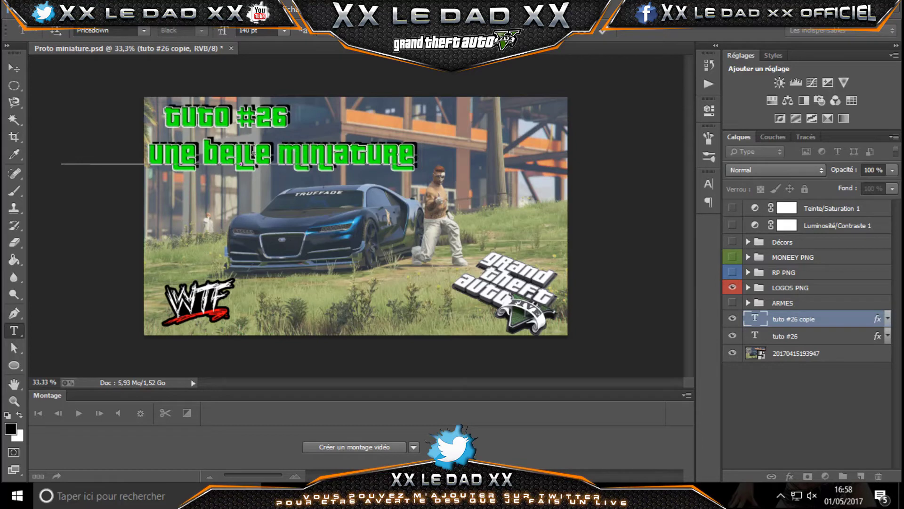
{"action": "type", "text": " youtube"}
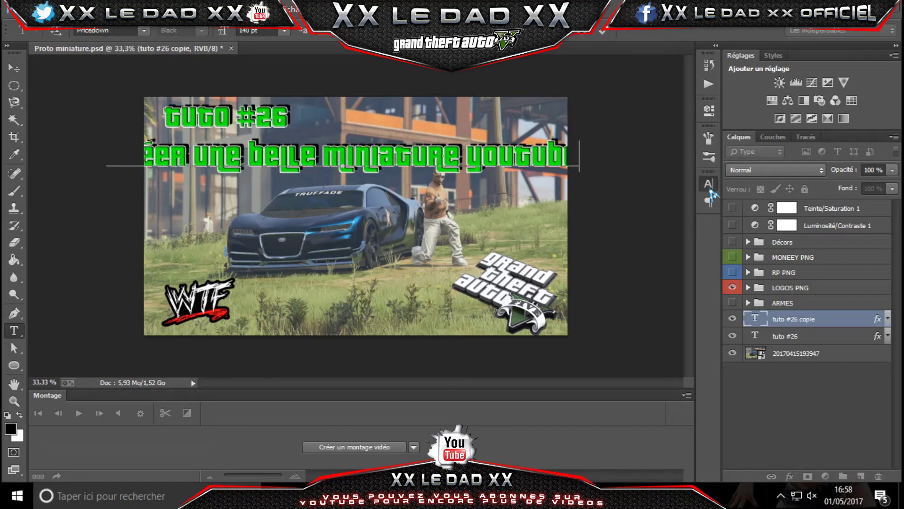
Shrink the 'créer une belle miniature youtube' title from 140 pt to 115 pt so it fits the canvas
{"action": "left_click", "coordinate": [709, 183]}
{"action": "key", "text": "ctrl+a"}
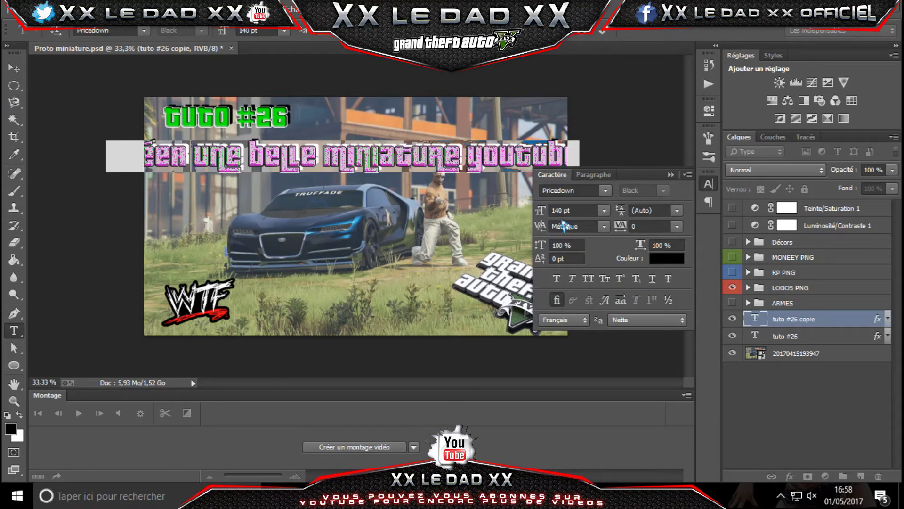
{"action": "left_click_drag", "start_coordinate": [565, 210], "coordinate": [546, 215]}
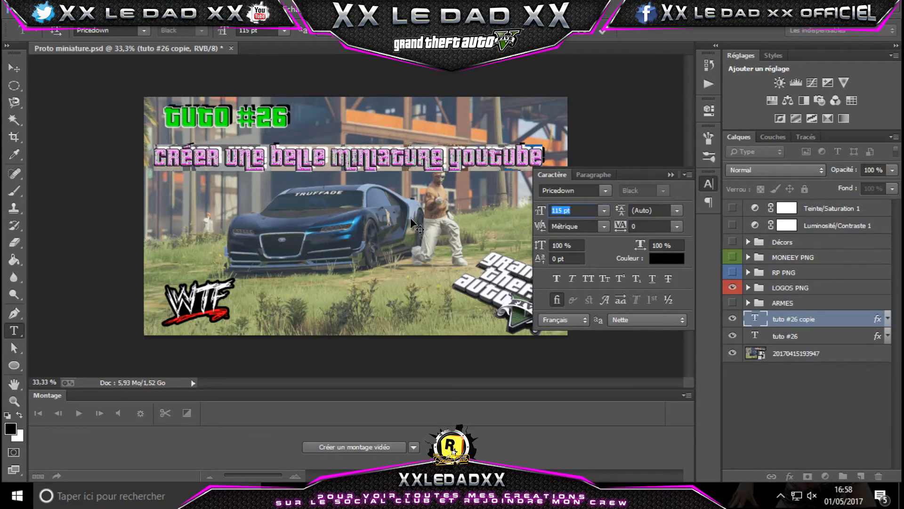
{"action": "left_click_drag", "start_coordinate": [413, 225], "coordinate": [419, 213]}
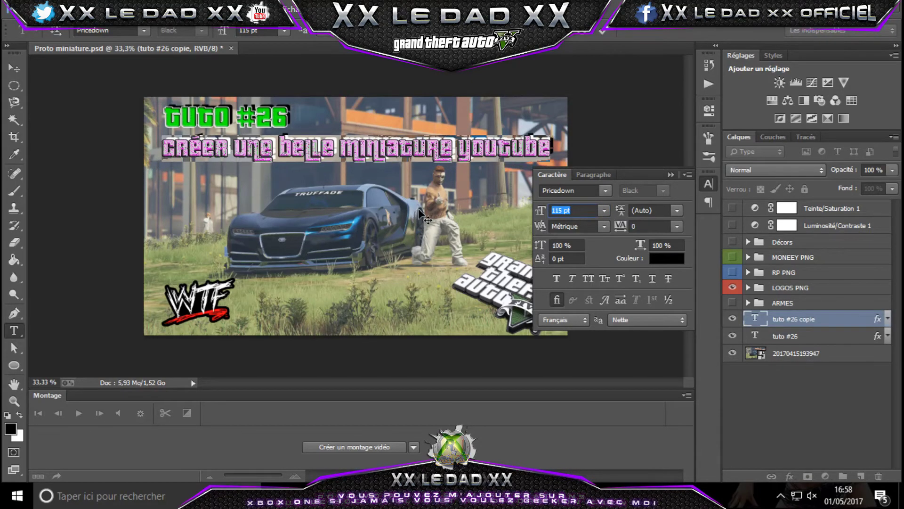
{"action": "left_click", "coordinate": [603, 31]}
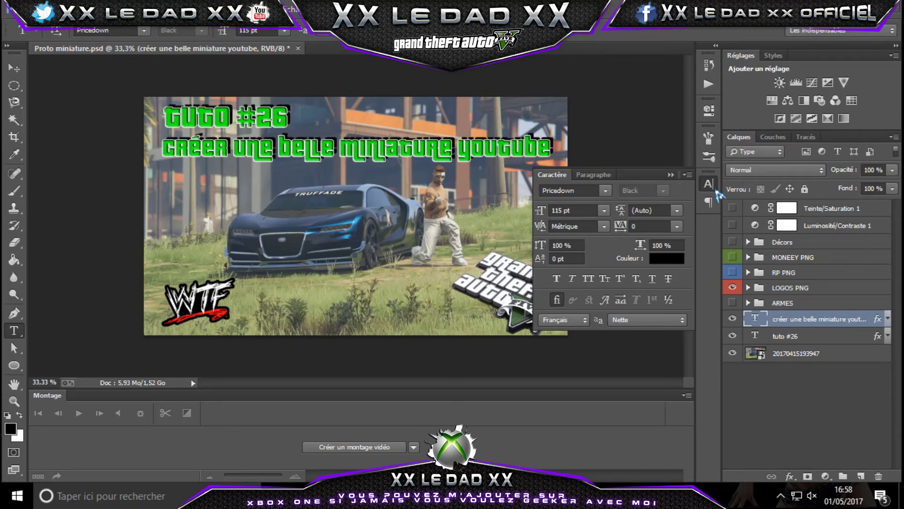
{"action": "left_click", "coordinate": [709, 184]}
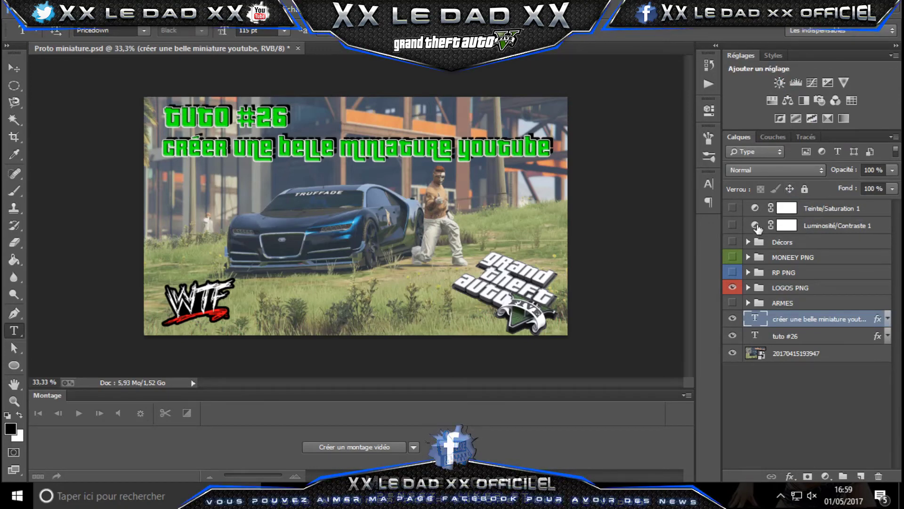
Turn on Luminosité/Contraste 1 and review the Luminosité/Contraste and Teinte/Saturation settings
{"action": "left_click", "coordinate": [732, 226]}
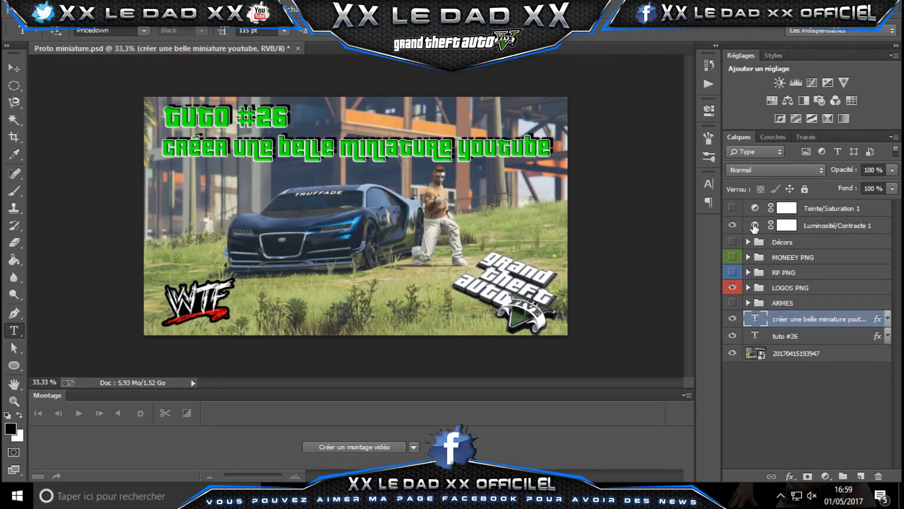
{"action": "double_click", "coordinate": [754, 226]}
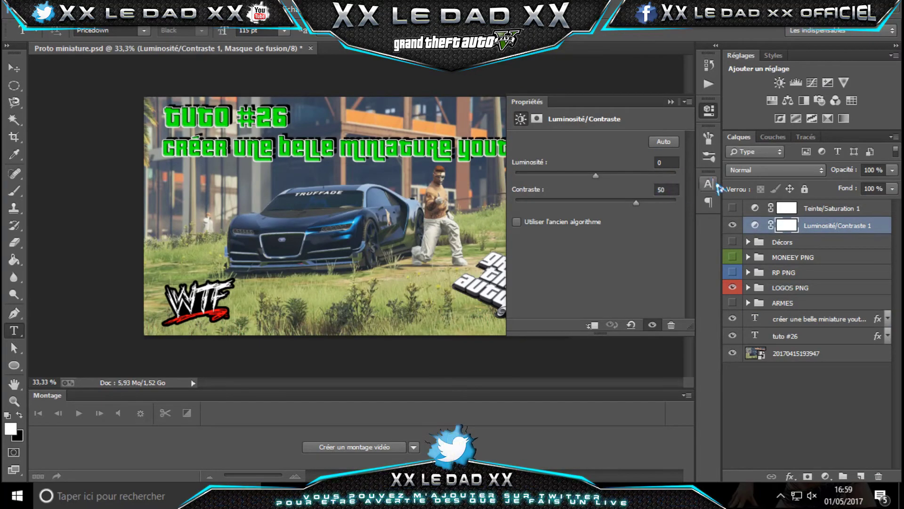
{"action": "left_click", "coordinate": [709, 111]}
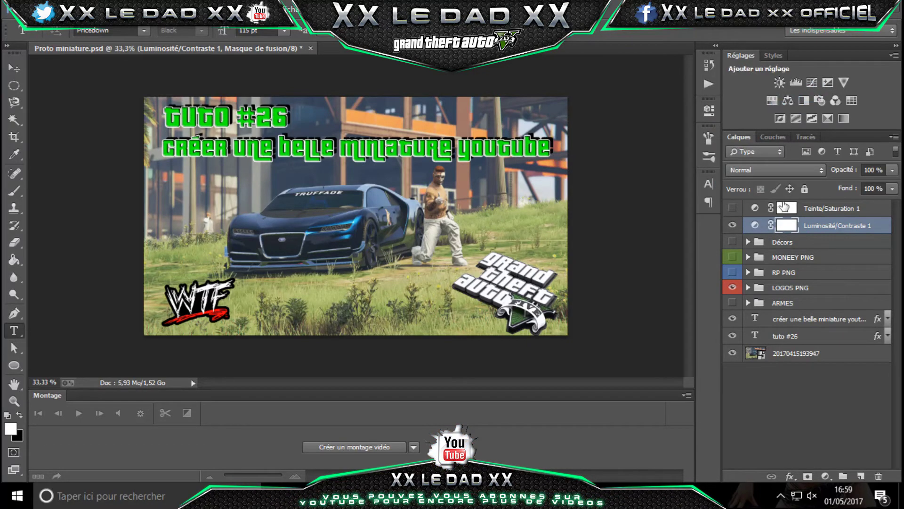
{"action": "double_click", "coordinate": [755, 208]}
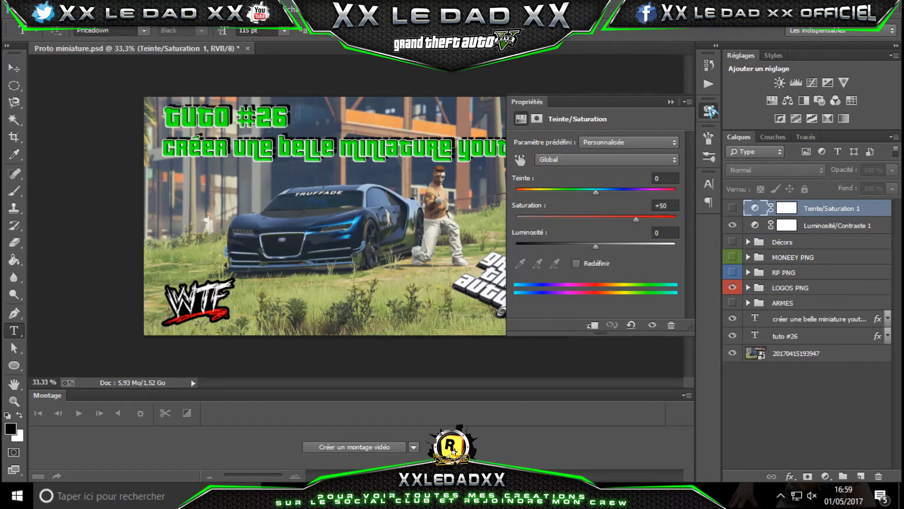
{"action": "left_click", "coordinate": [710, 111]}
Enable Teinte/Saturation 1, compare against the original colours, then keep both adjustments on
{"action": "left_click", "coordinate": [732, 208]}
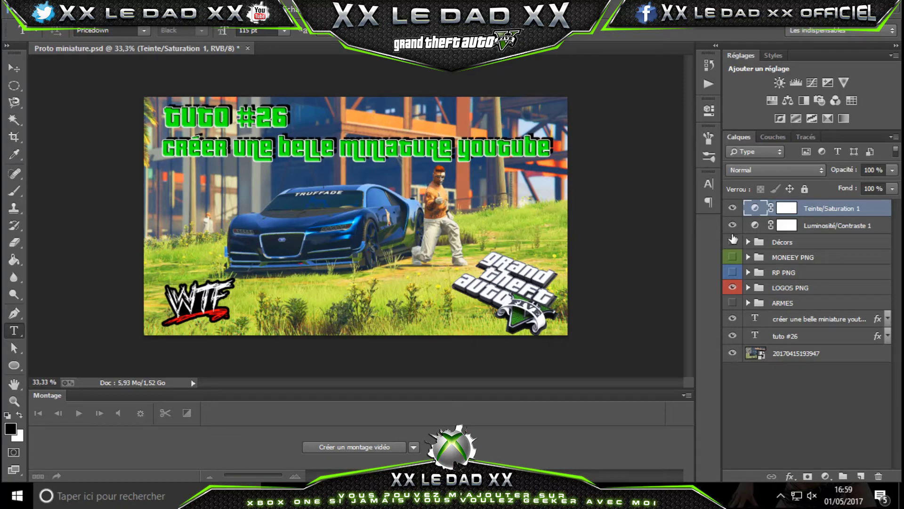
{"action": "left_click_drag", "start_coordinate": [732, 240], "coordinate": [732, 210]}
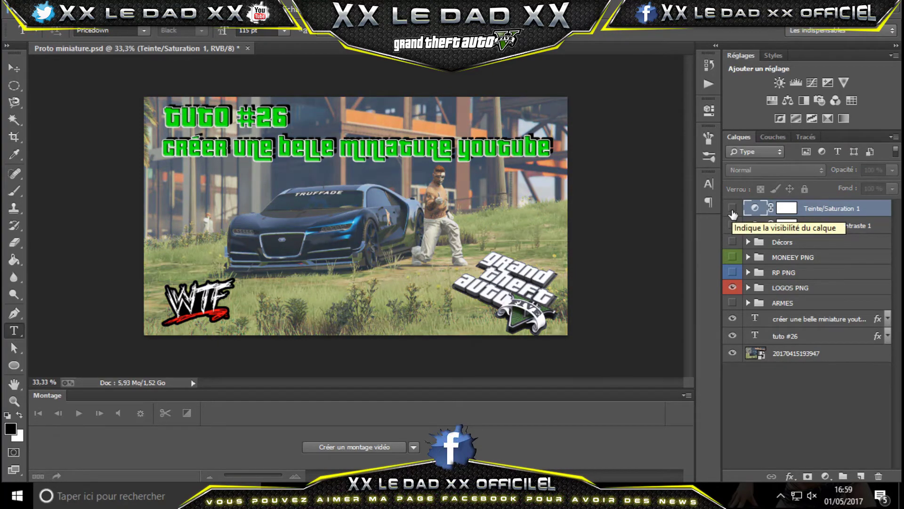
{"action": "left_click", "coordinate": [732, 209]}
{"action": "left_click", "coordinate": [732, 226]}
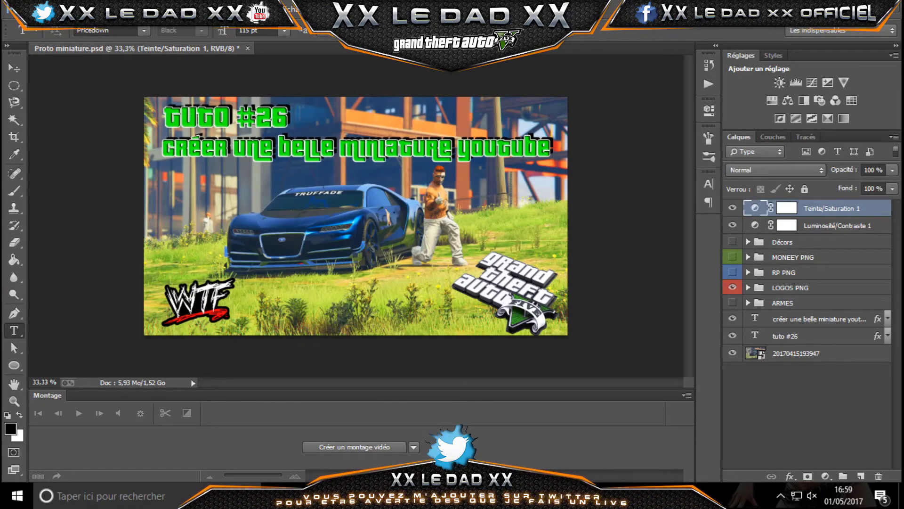
{"action": "left_click", "coordinate": [18, 9]}
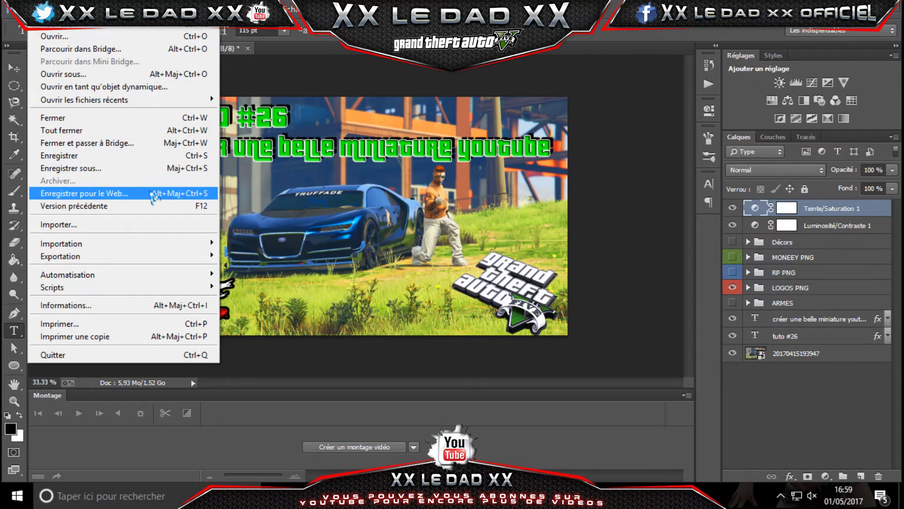
Save a copy of the thumbnail as a JPEG named 'tuto' in the GTA › Vidéo folder
{"action": "left_click", "coordinate": [131, 169]}
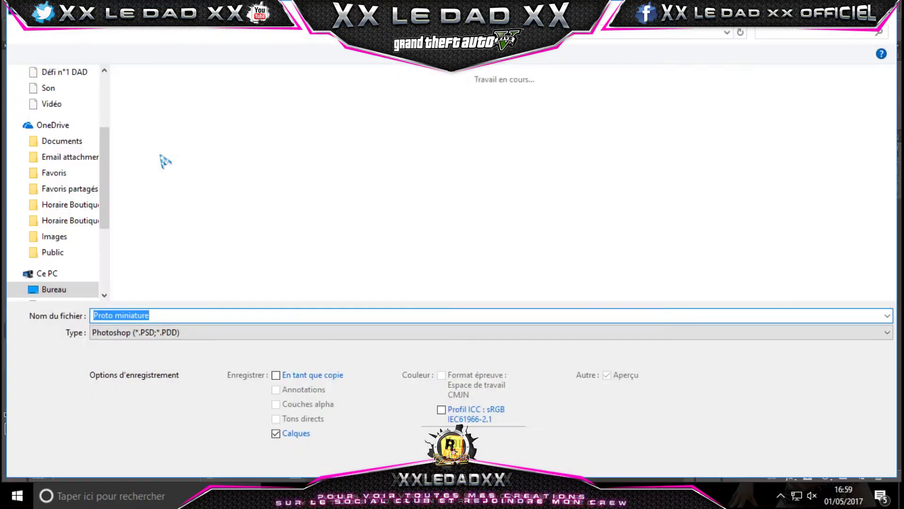
{"action": "left_click", "coordinate": [186, 31]}
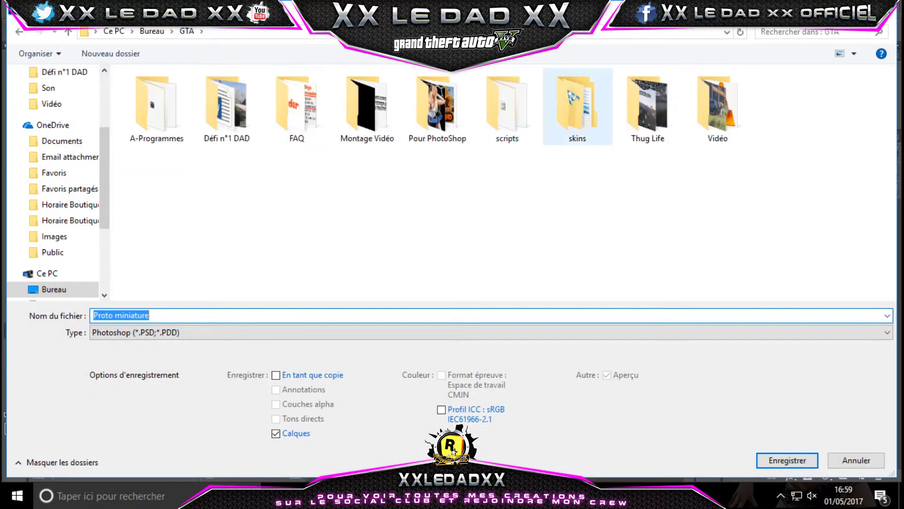
{"action": "double_click", "coordinate": [705, 95]}
{"action": "left_click", "coordinate": [213, 333]}
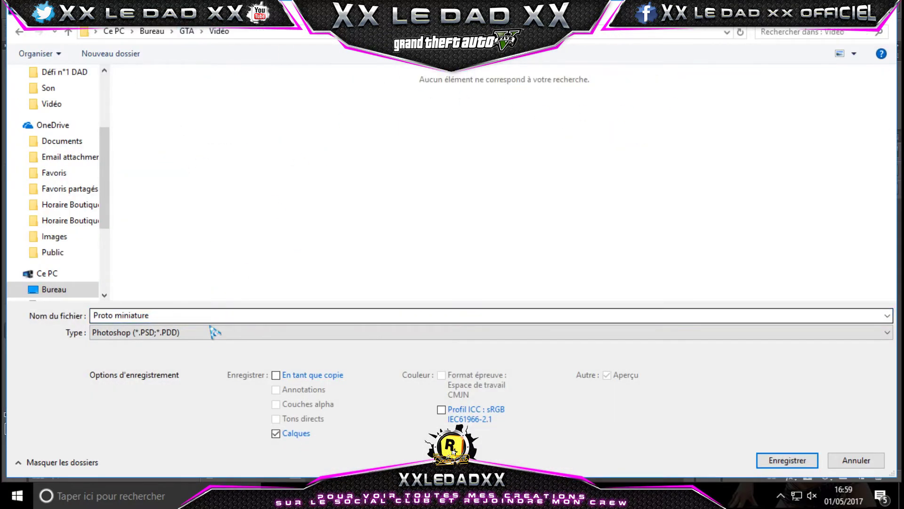
{"action": "left_click", "coordinate": [217, 209]}
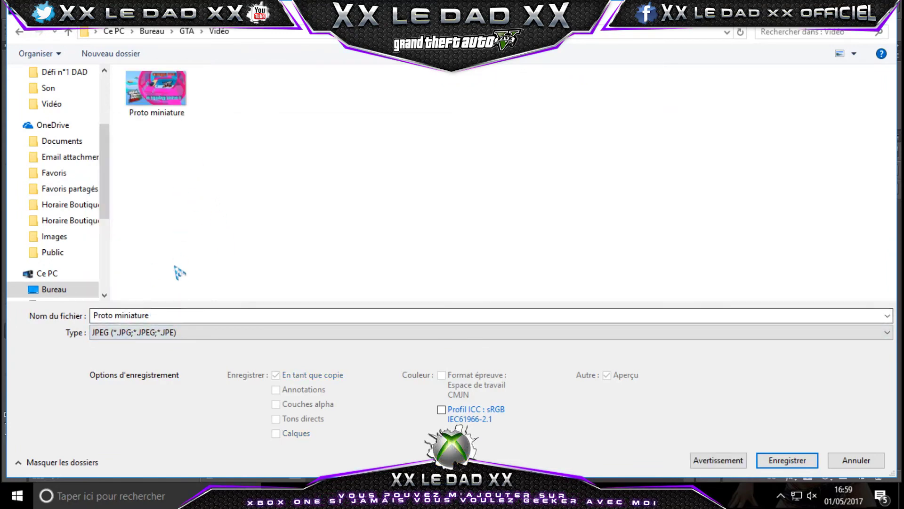
{"action": "left_click", "coordinate": [181, 317]}
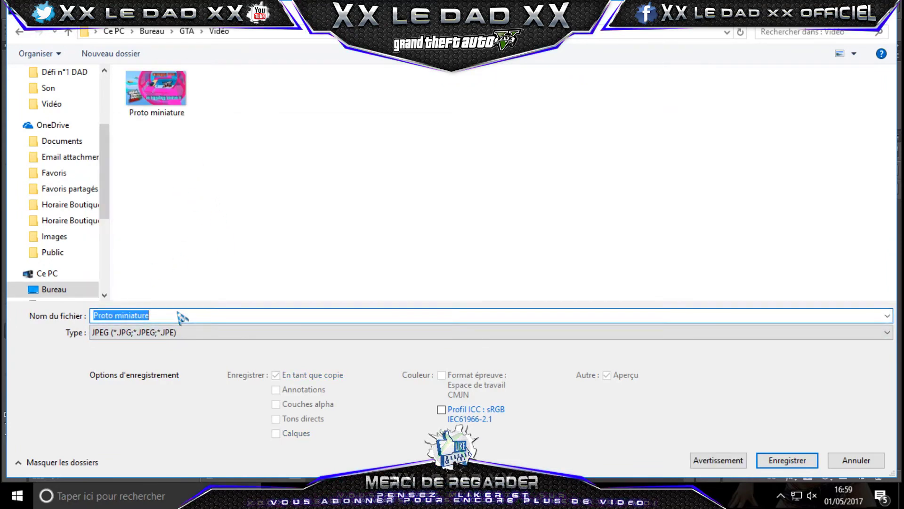
{"action": "type", "text": "tuto"}
{"action": "key", "text": "Return"}
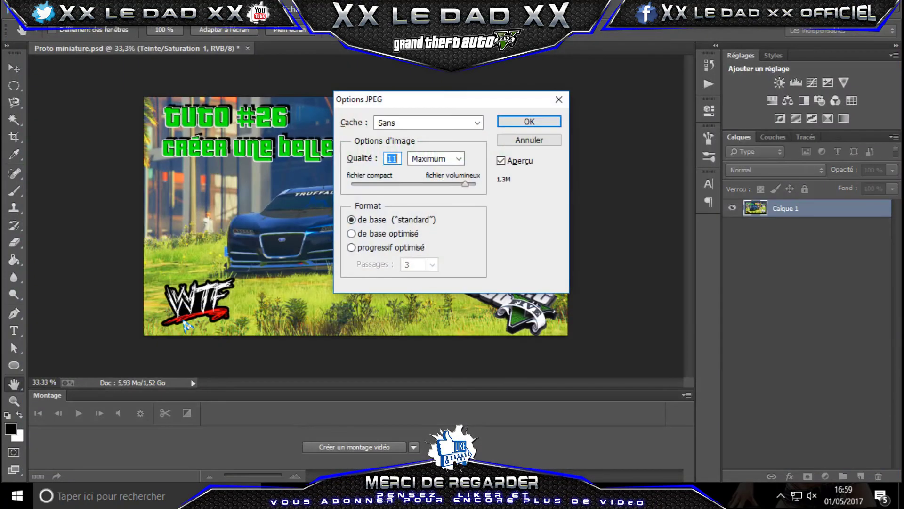
Set the JPEG quality to 11 and confirm the export options
{"action": "left_click_drag", "start_coordinate": [465, 183], "coordinate": [476, 184]}
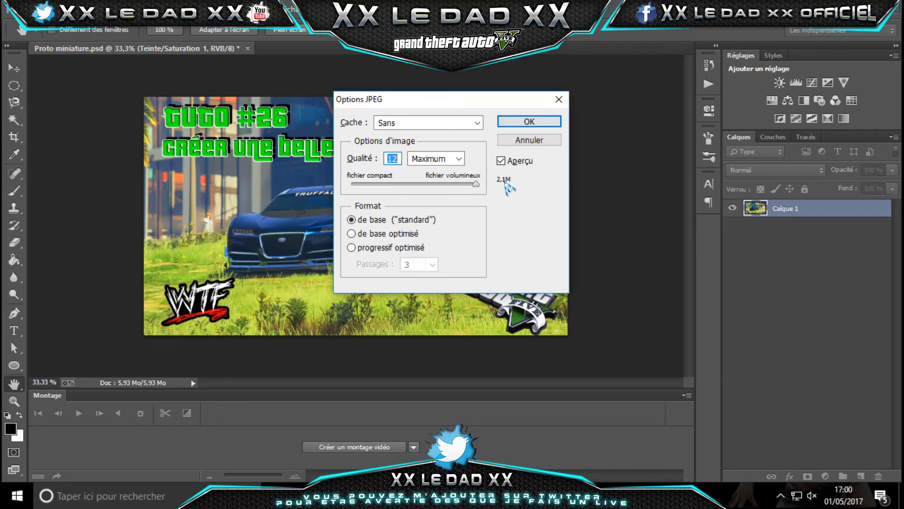
{"action": "left_click_drag", "start_coordinate": [475, 184], "coordinate": [471, 184]}
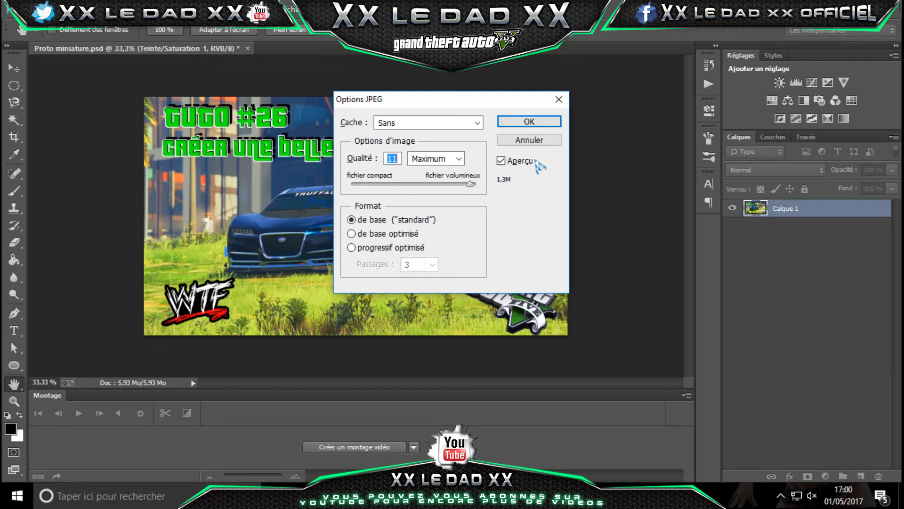
{"action": "left_click", "coordinate": [540, 123]}
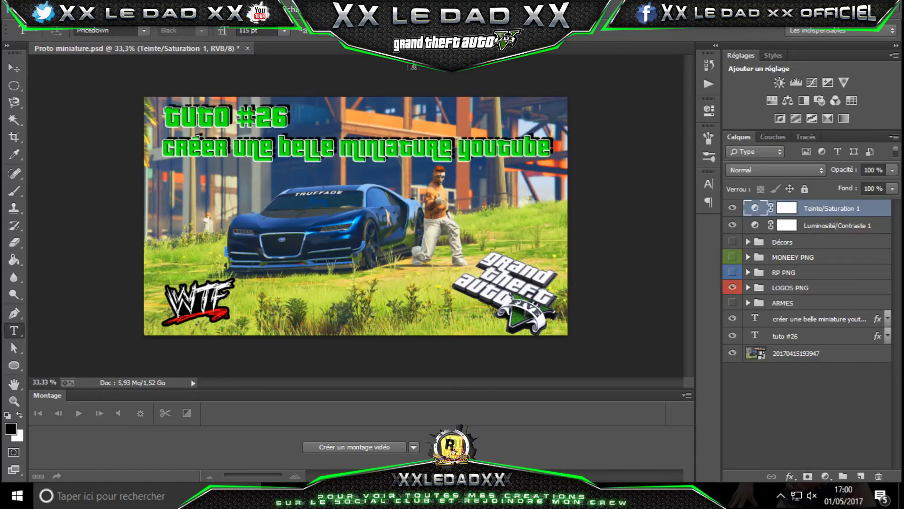
{"action": "key", "text": "alt+Tab"}
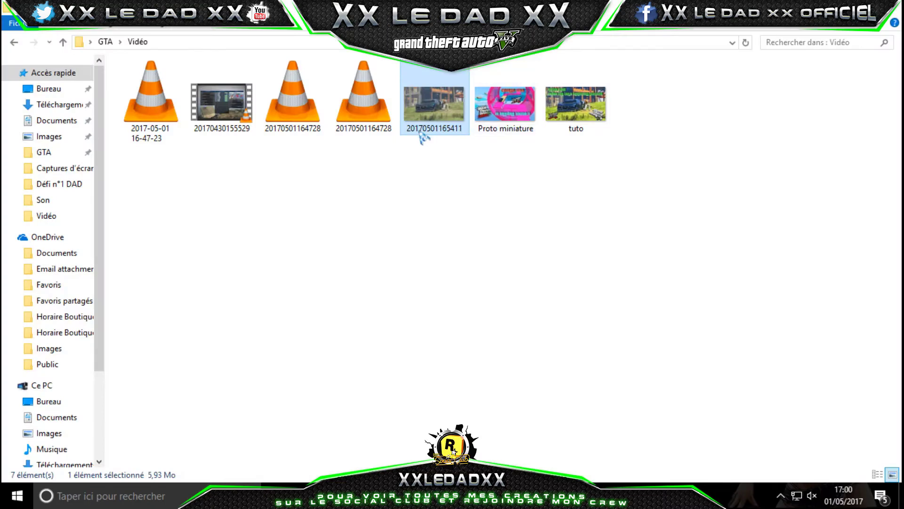
{"action": "left_click_drag", "start_coordinate": [506, 100], "coordinate": [506, 107]}
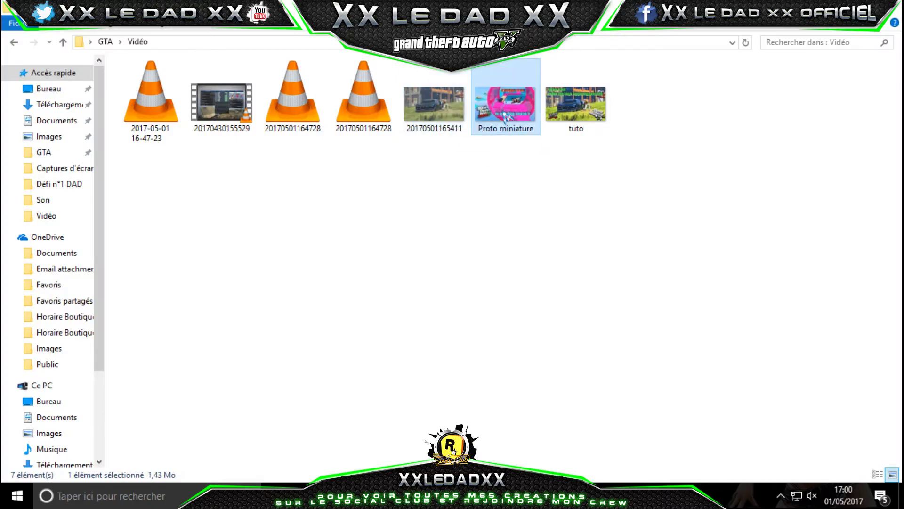
{"action": "key", "text": "Delete"}
{"action": "left_click", "coordinate": [445, 111]}
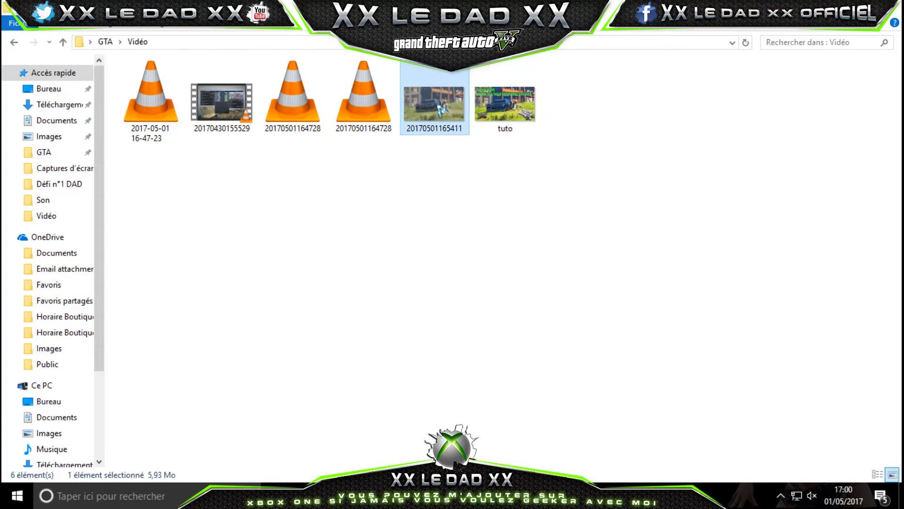
{"action": "double_click", "coordinate": [442, 108]}
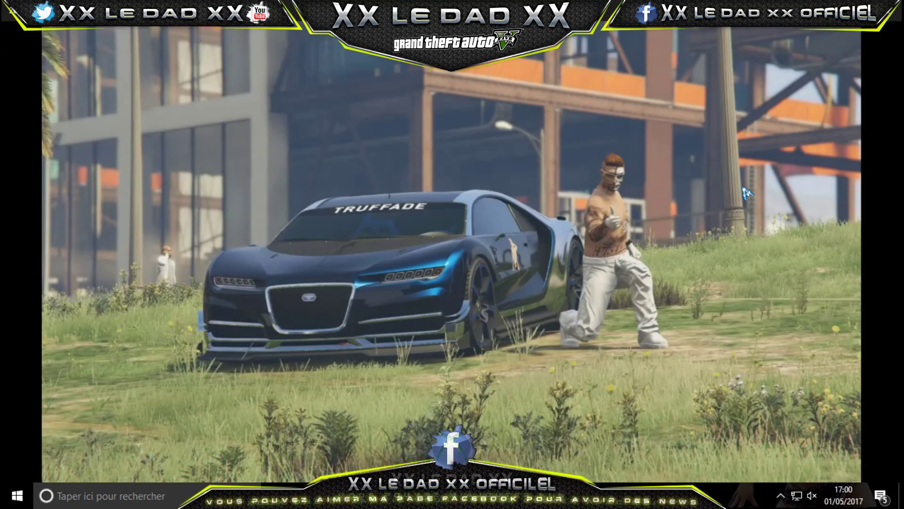